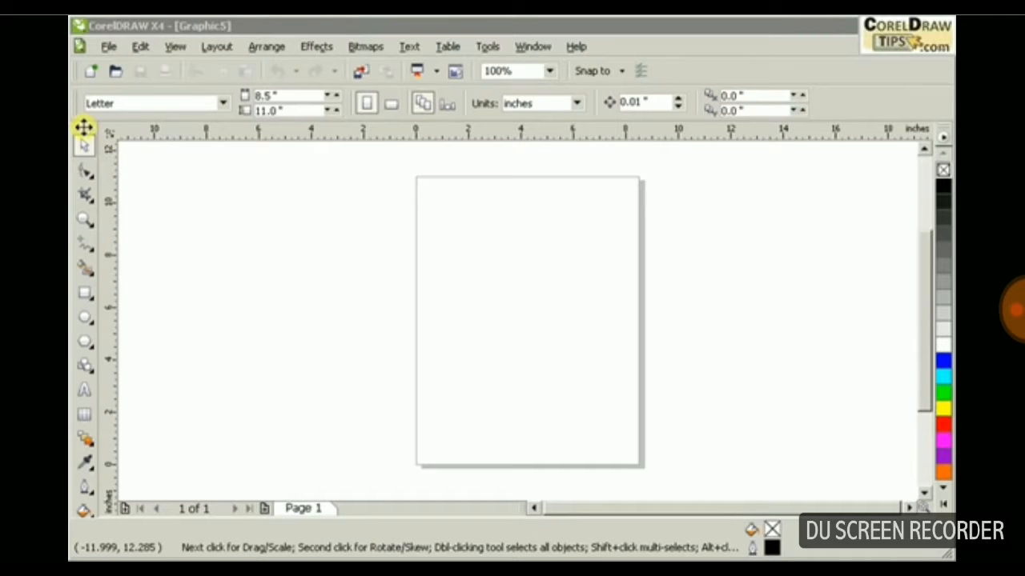
Undock the toolbox and the Default CMYK palette into floating windows, placing the toolbox near the page's lower corner.
drag(83, 126, 212, 182)
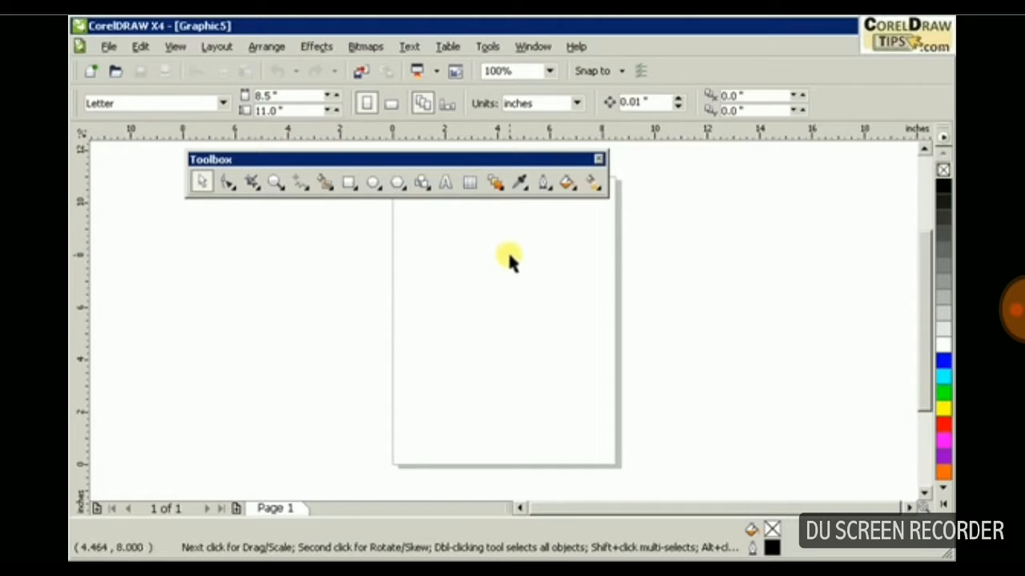
drag(485, 160, 423, 163)
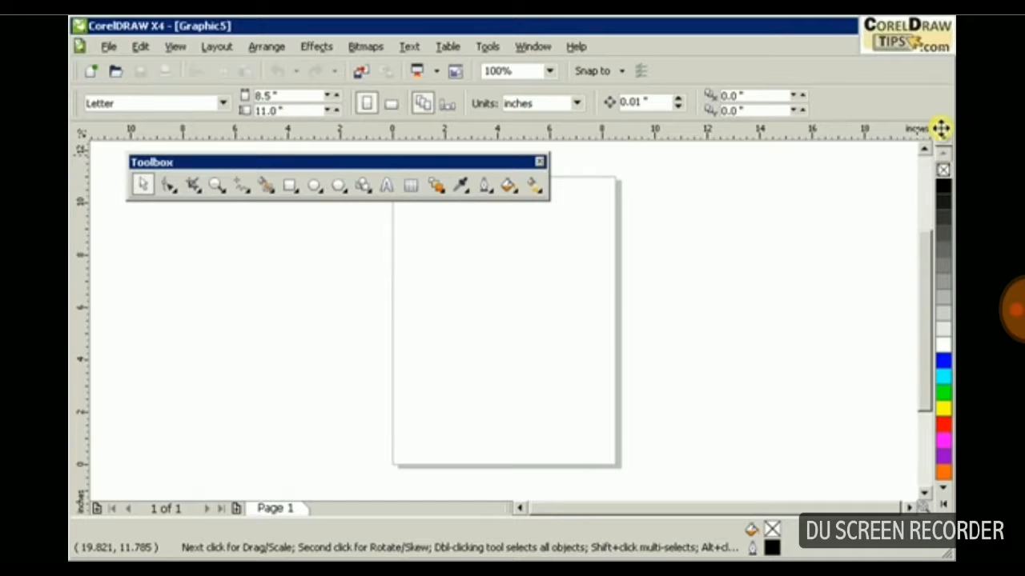
drag(932, 134, 800, 251)
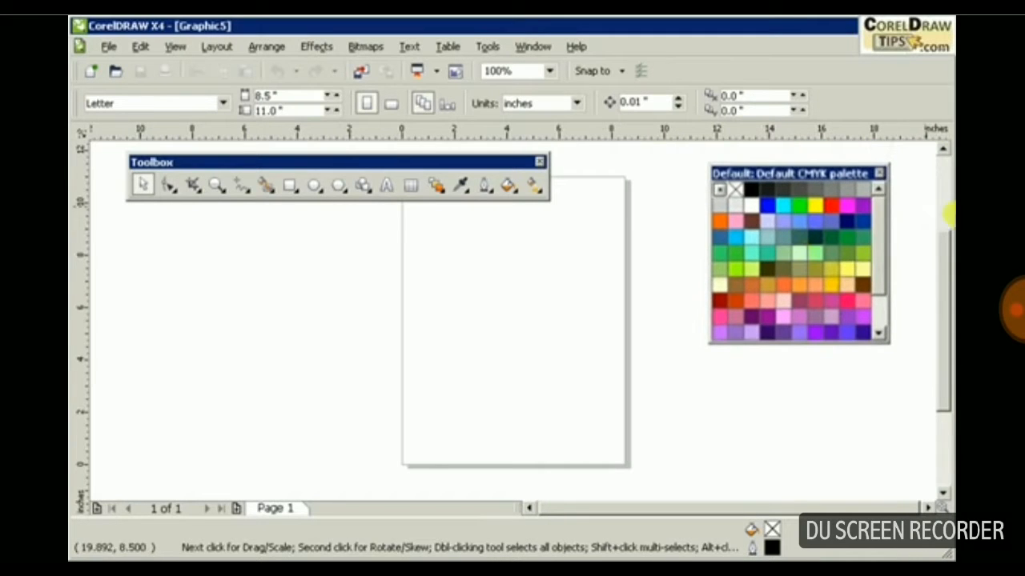
drag(883, 283, 883, 310)
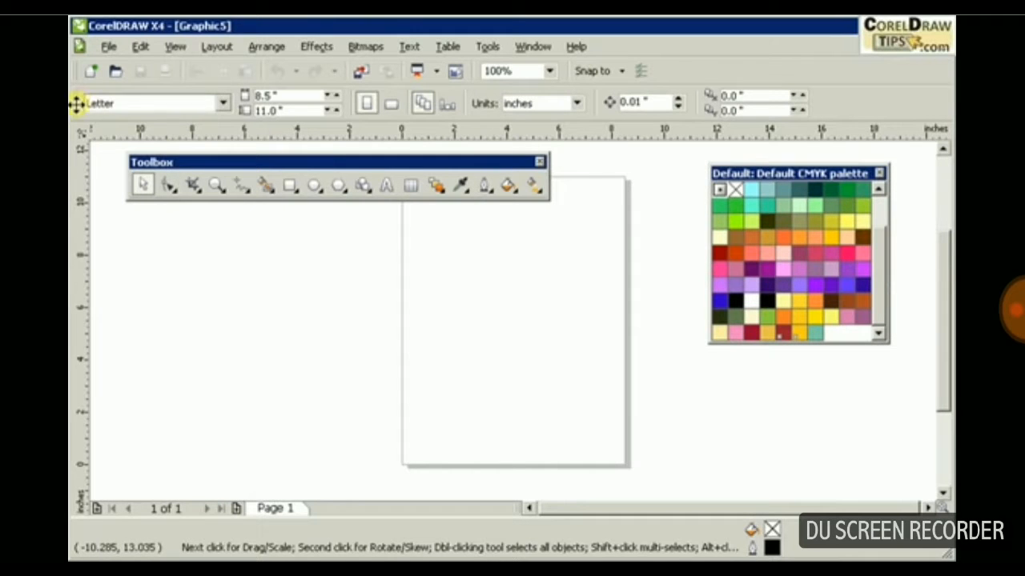
drag(76, 102, 560, 454)
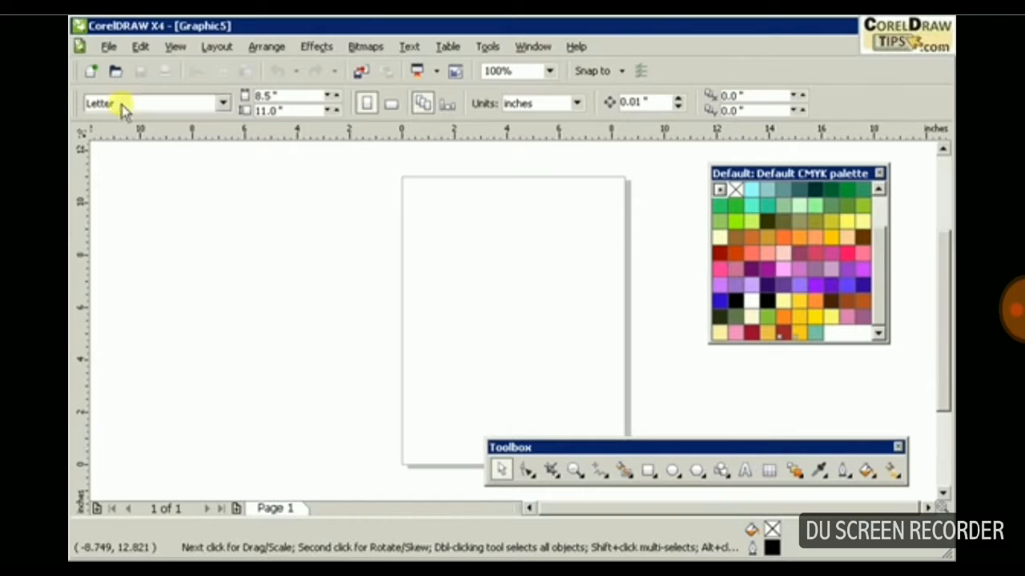
Undock the property bar into a floating window, narrow it to two rows and close it.
drag(76, 102, 104, 170)
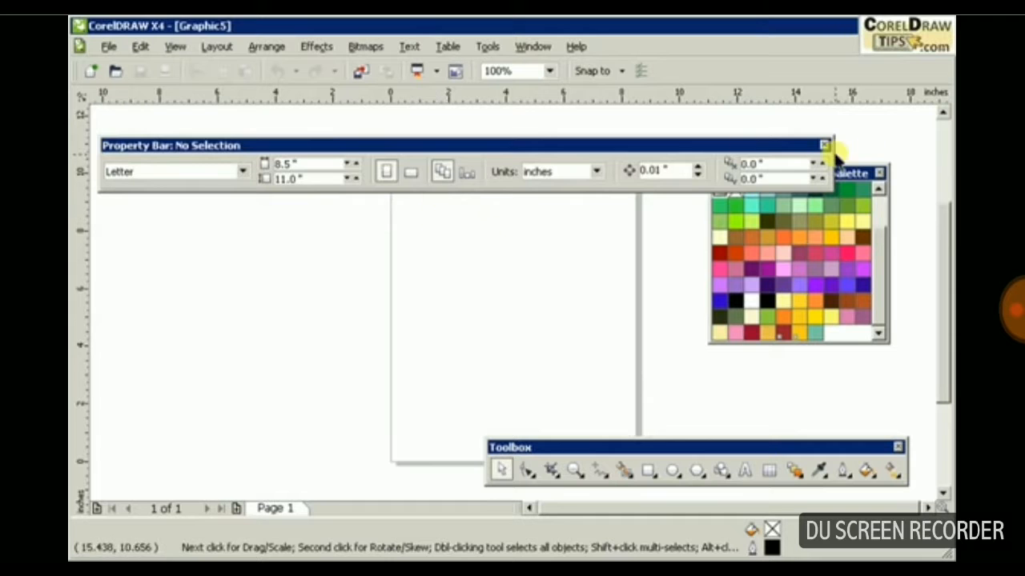
drag(833, 156, 687, 152)
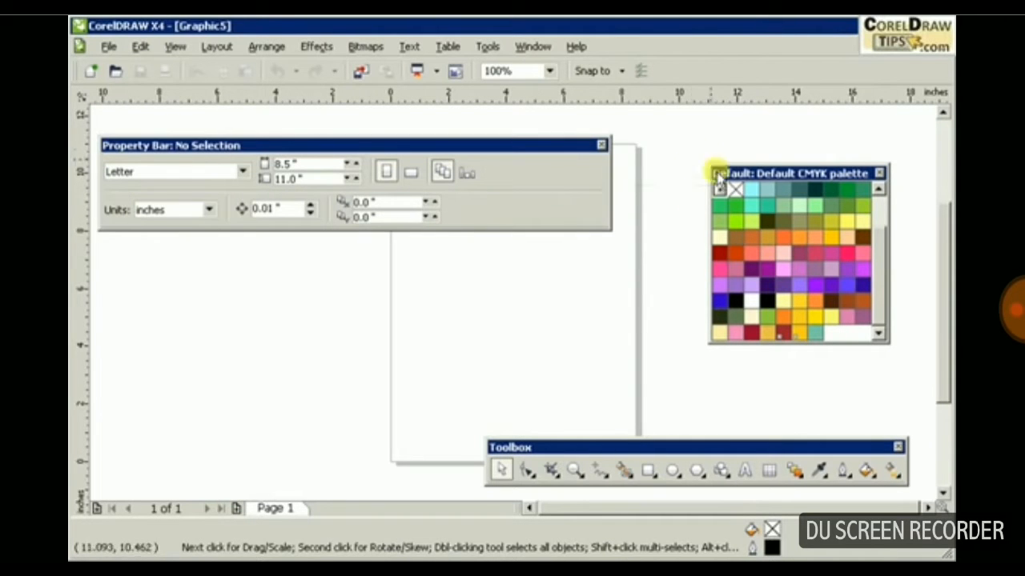
click(602, 145)
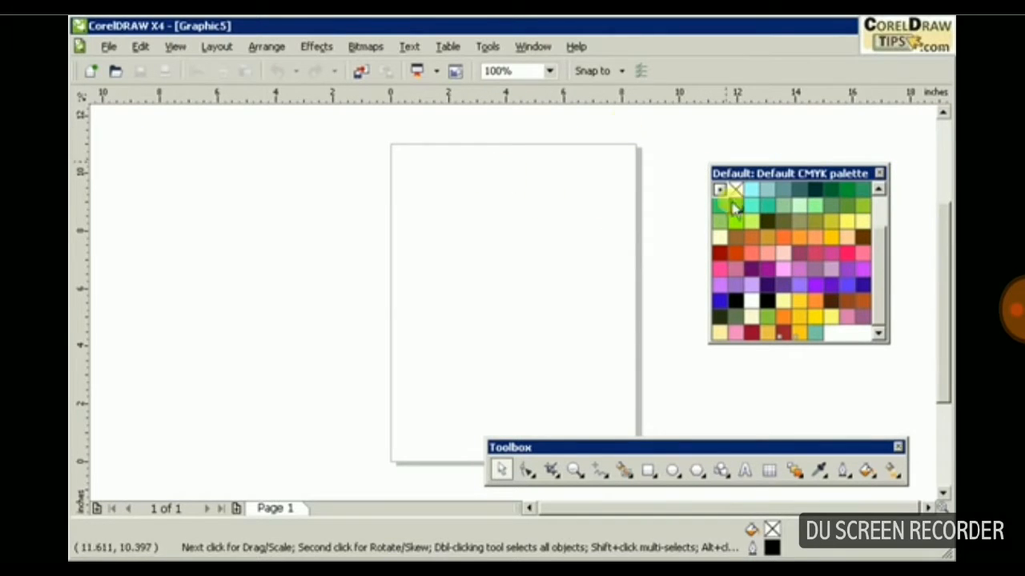
Dock the colour palette and the toolbox back at their original window edges.
drag(798, 174, 947, 181)
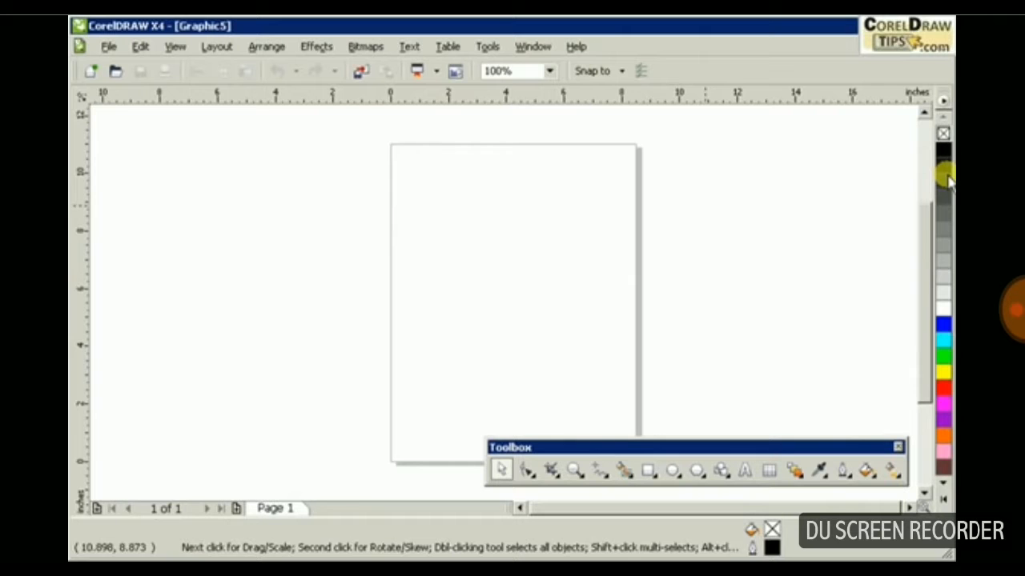
drag(766, 451, 89, 99)
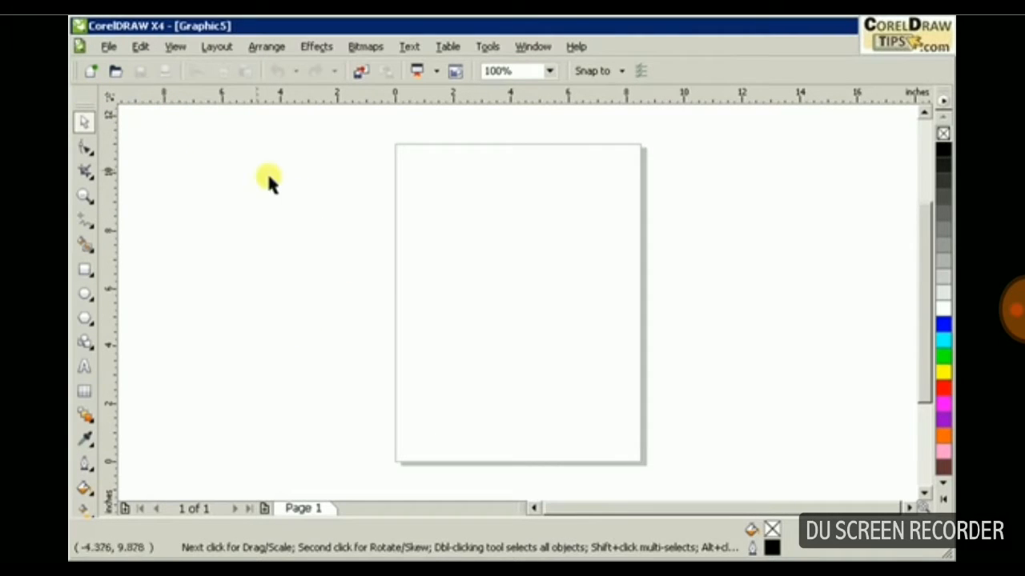
Make the Property Bar visible again and dock it beneath the standard toolbar.
click(533, 46)
mouse_move(532, 48)
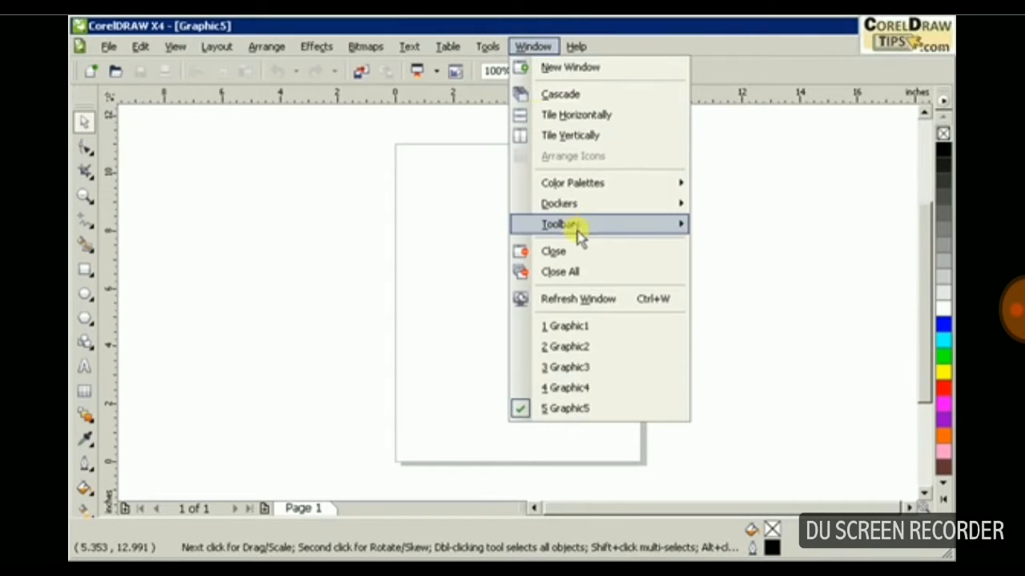
mouse_move(581, 230)
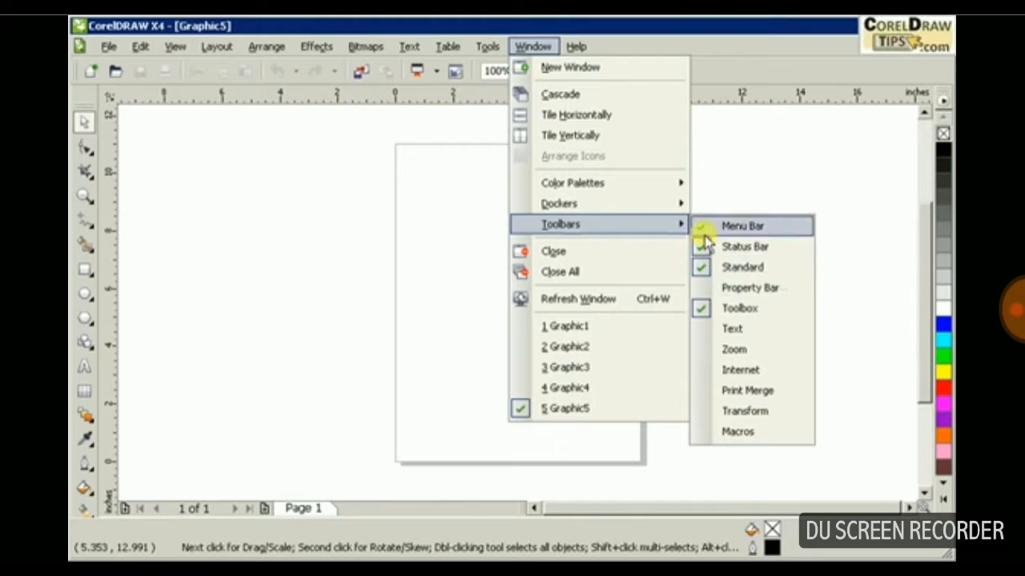
click(703, 290)
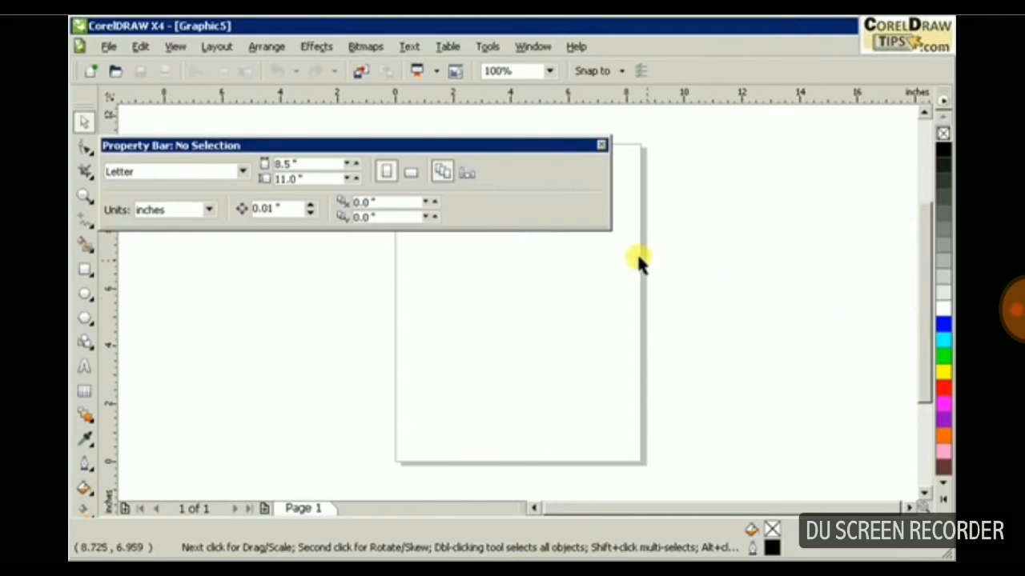
click(531, 151)
drag(531, 151, 629, 158)
drag(701, 181, 808, 189)
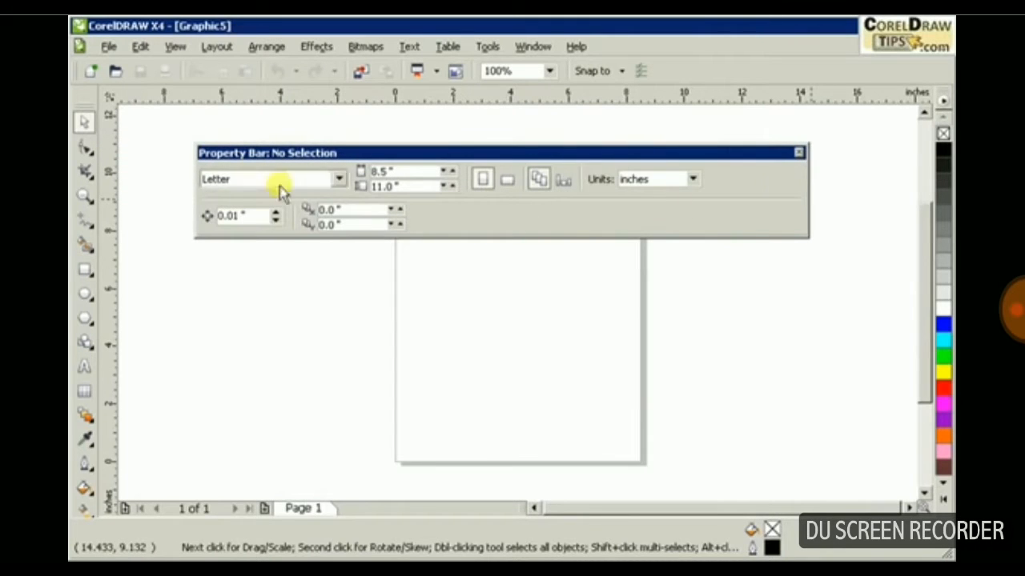
click(264, 157)
drag(264, 157, 209, 96)
drag(94, 92, 93, 89)
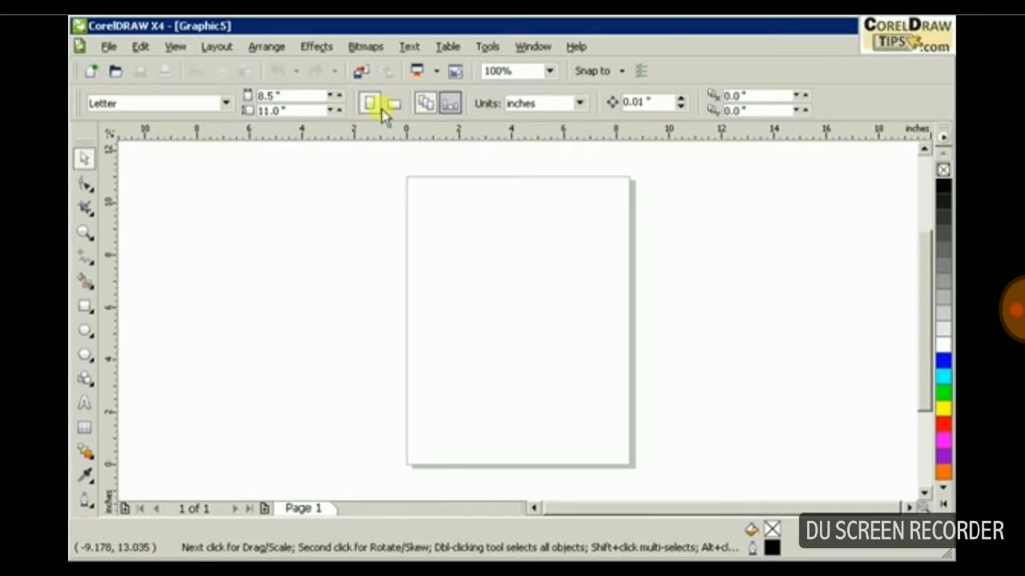
Add the artistic text "Artistic text" in the upper left area of the page with the Text tool.
mouse_move(921, 303)
mouse_down()
mouse_move(915, 277)
mouse_move(922, 291)
mouse_up()
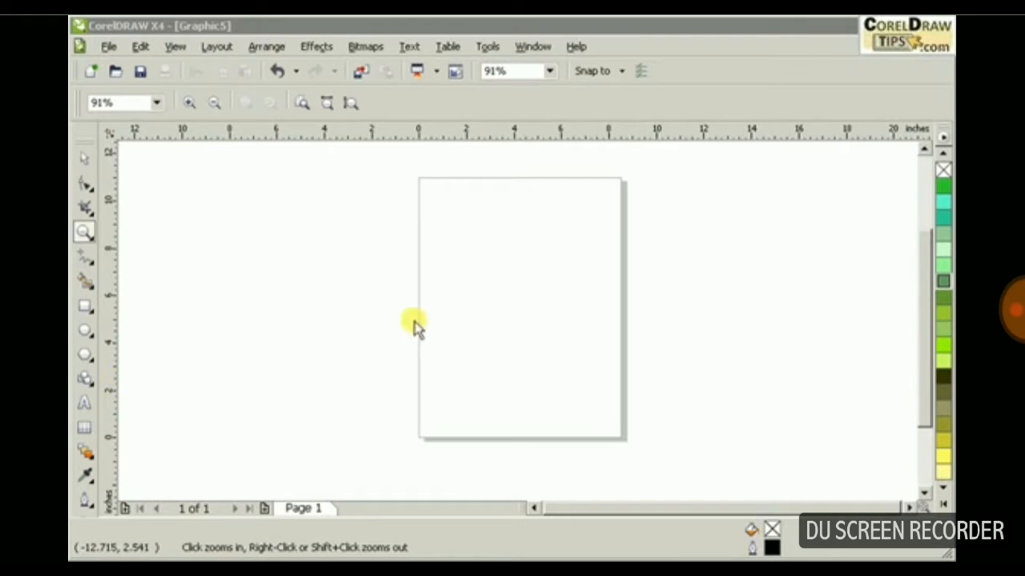
click(85, 404)
click(86, 406)
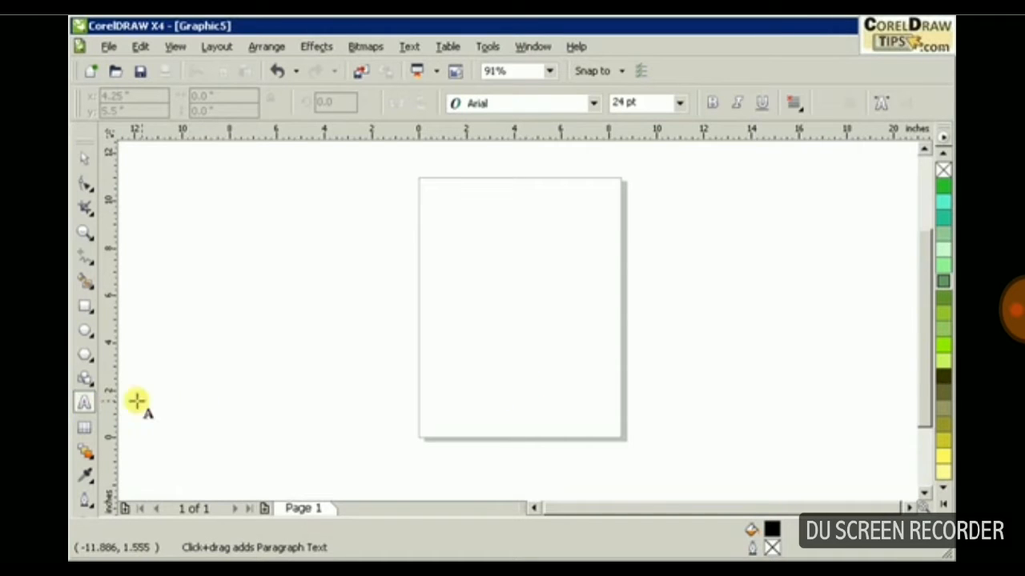
click(84, 406)
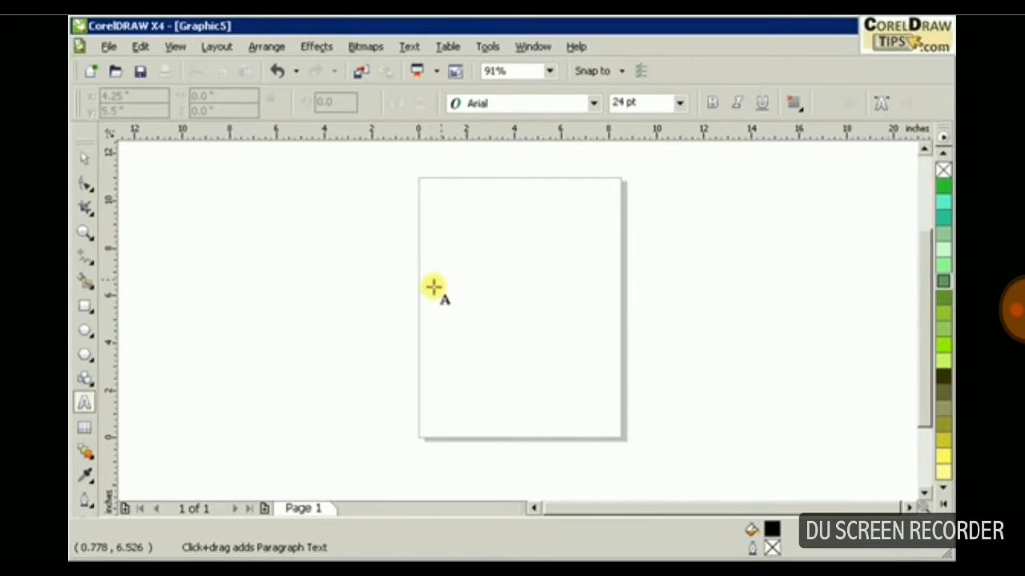
click(440, 223)
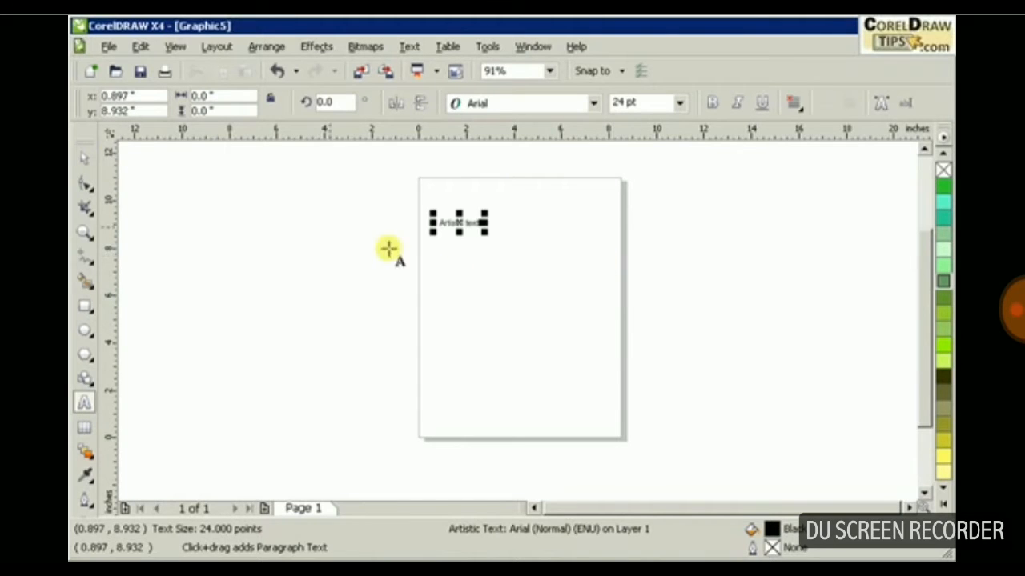
click(84, 158)
click(256, 230)
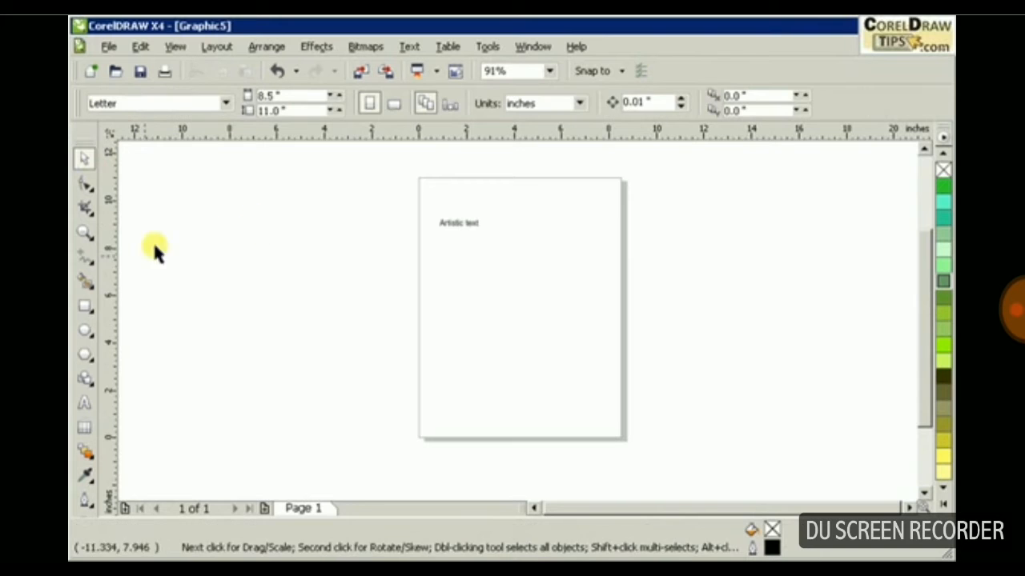
Scale the artistic text up to about 83 pt and position it roughly centred near the top of the page.
click(85, 233)
drag(400, 167, 672, 458)
drag(352, 155, 680, 330)
drag(926, 251, 926, 240)
click(84, 159)
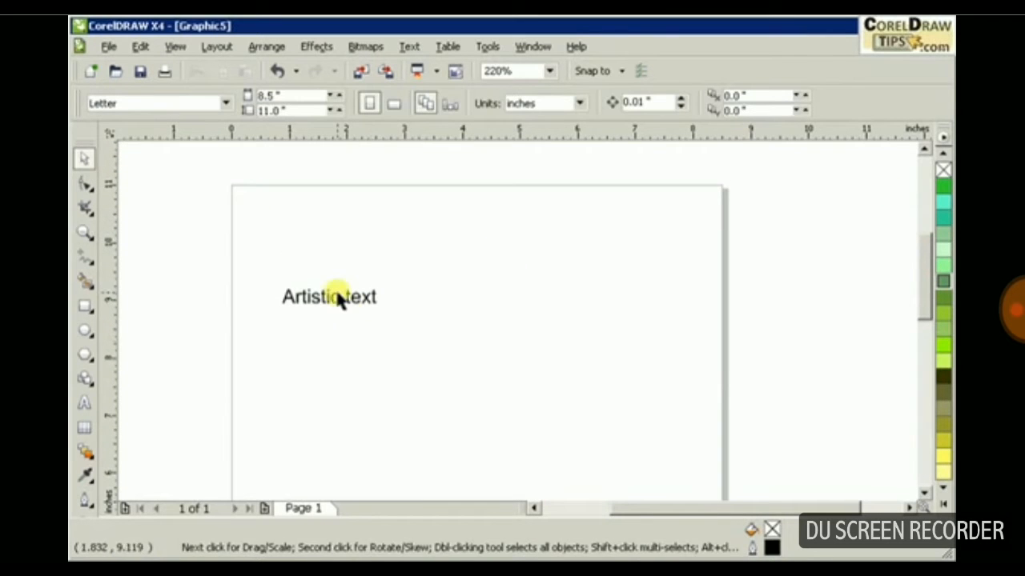
drag(331, 304, 606, 309)
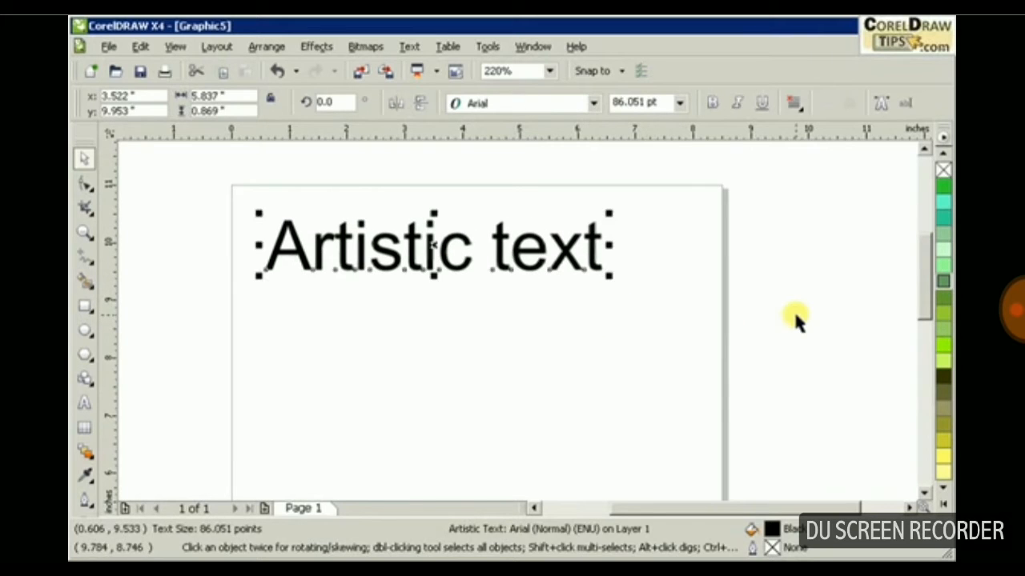
click(797, 320)
drag(571, 267, 601, 254)
double_click(596, 258)
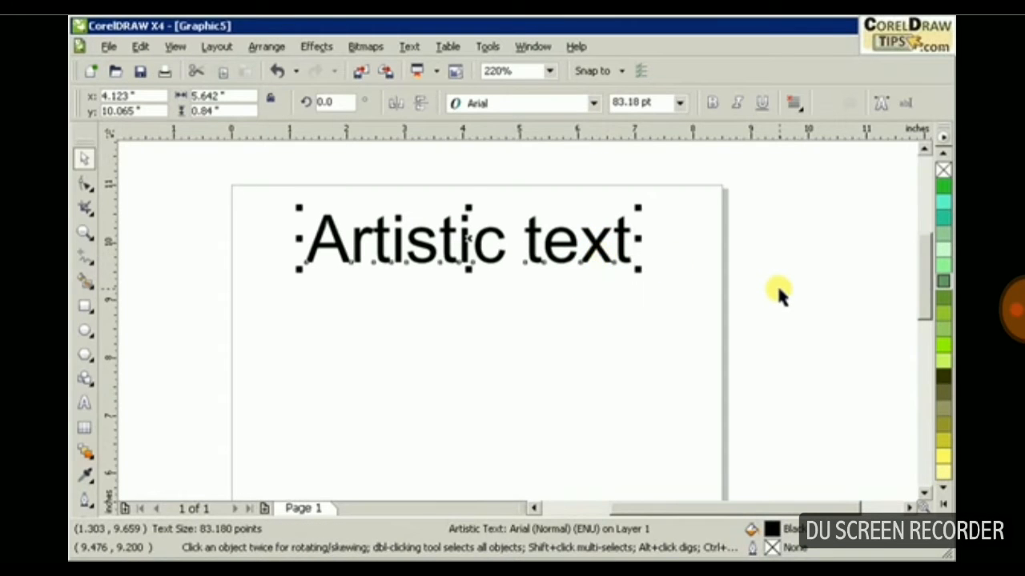
Set the font of the artistic text to Adobe Caslon Pro Bold.
scroll(778, 289, down, 1)
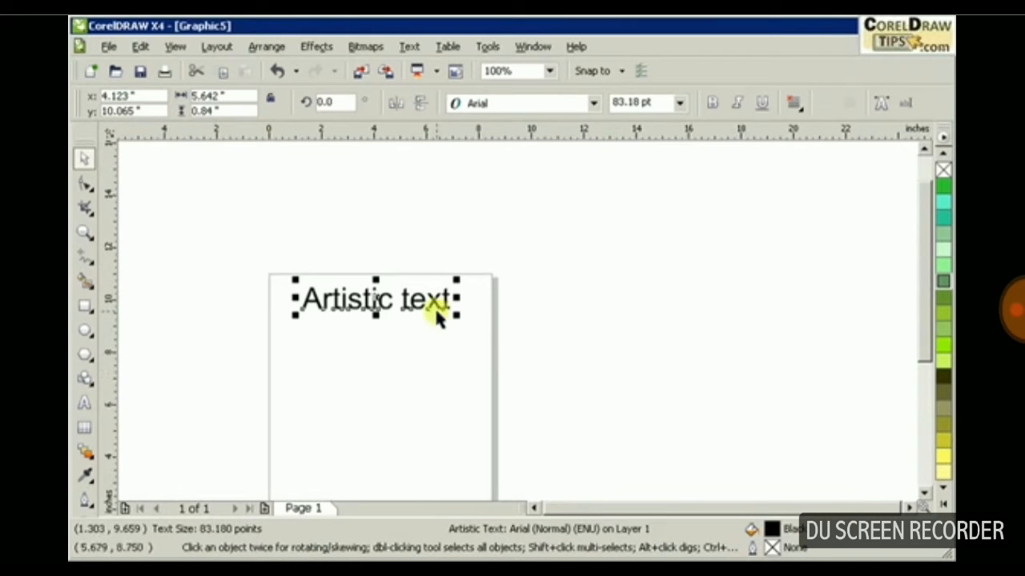
click(400, 313)
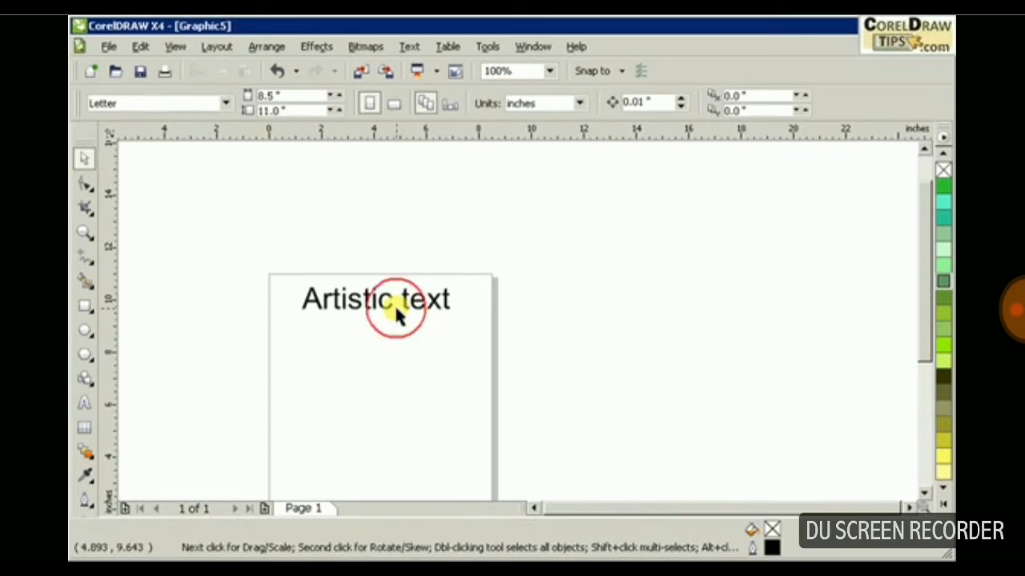
click(380, 309)
click(588, 104)
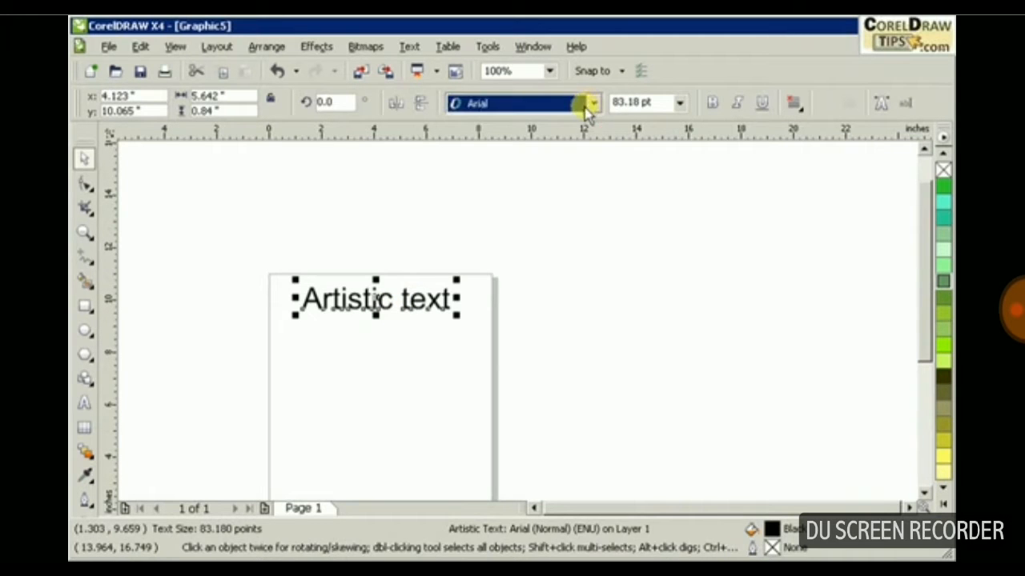
click(592, 105)
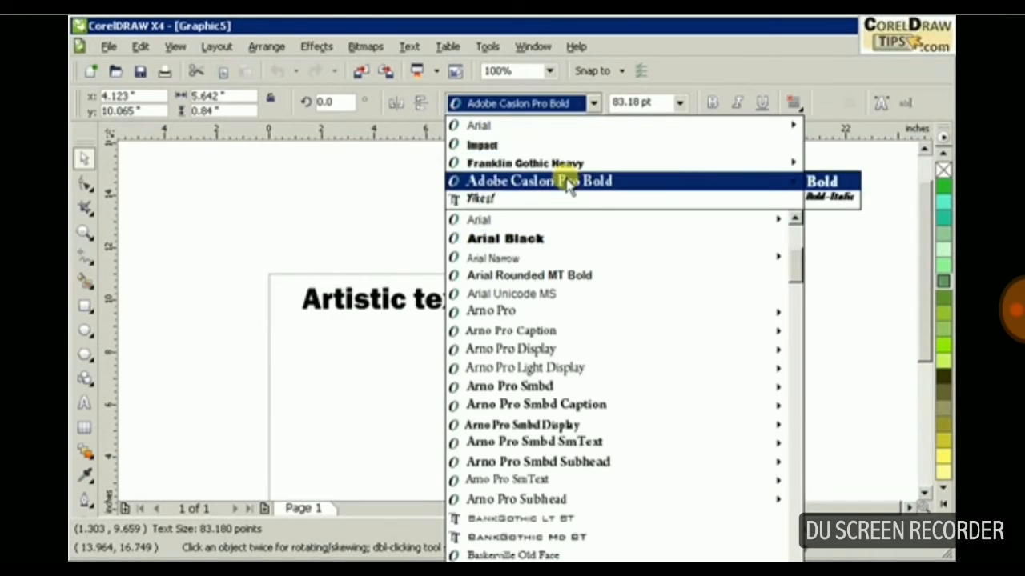
click(567, 179)
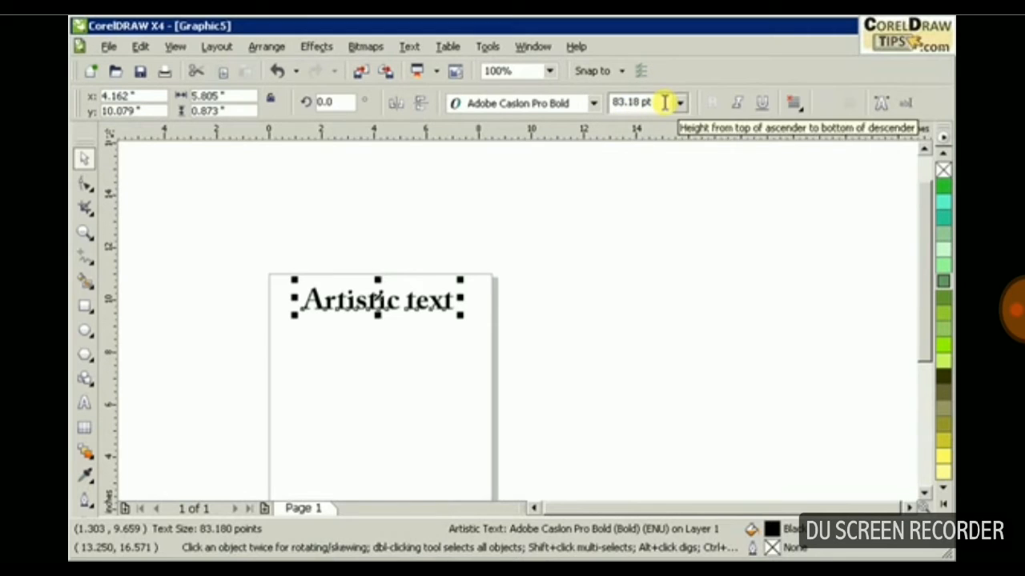
Set the artistic text's size to 72 pt and shift it slightly toward the page's centre.
drag(663, 102, 594, 105)
click(679, 103)
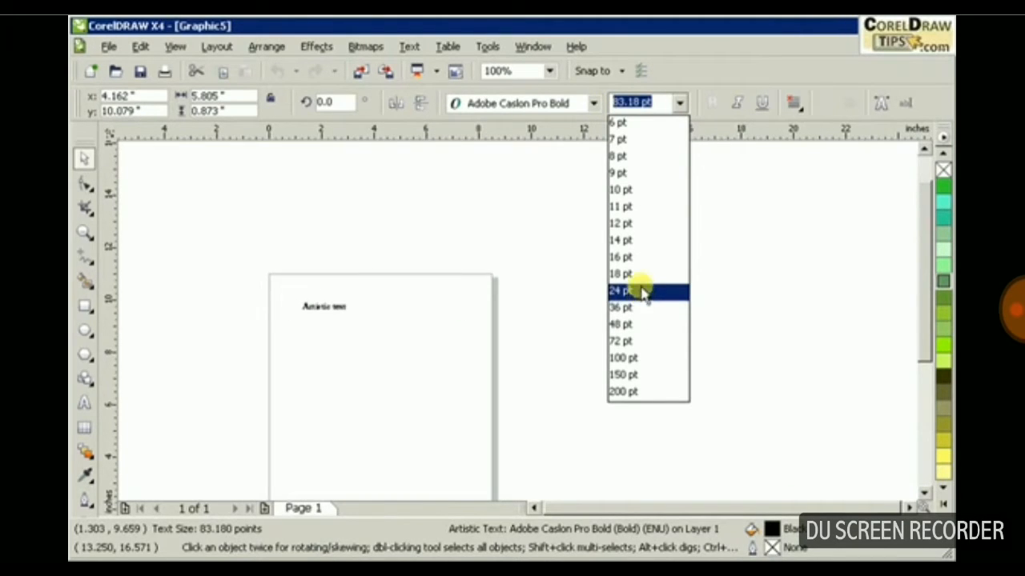
click(630, 342)
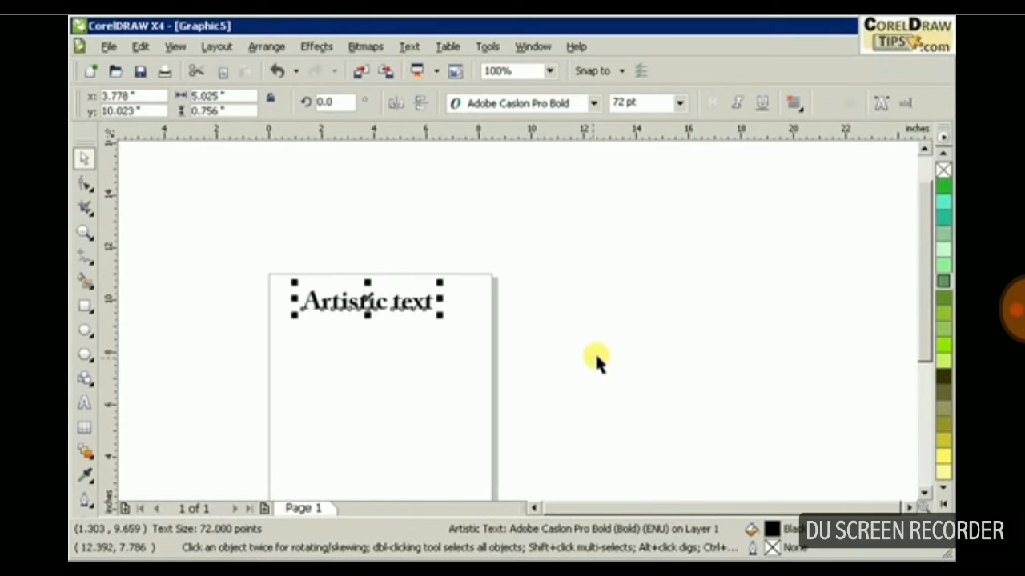
click(595, 361)
drag(411, 313, 412, 305)
click(777, 393)
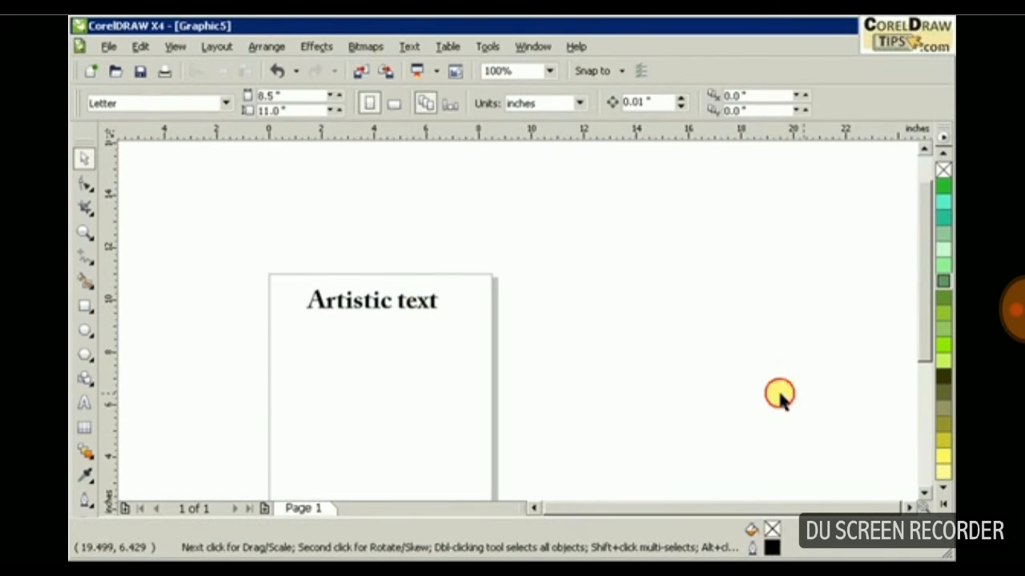
Add a paragraph text frame about 6.6 by 7.7 inches on the page below the artistic text.
drag(925, 331, 926, 373)
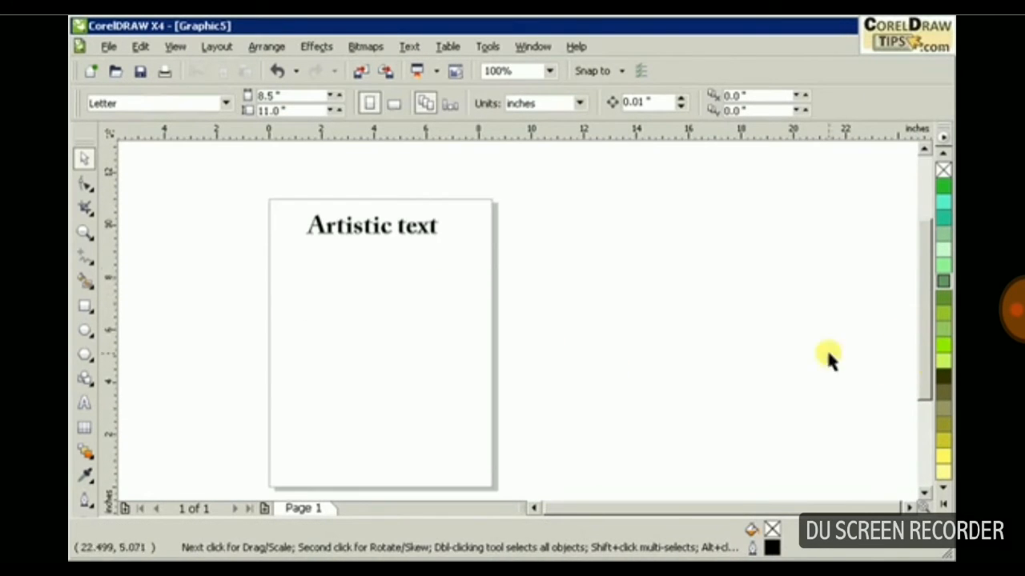
click(84, 231)
drag(234, 186, 469, 404)
drag(517, 479, 520, 484)
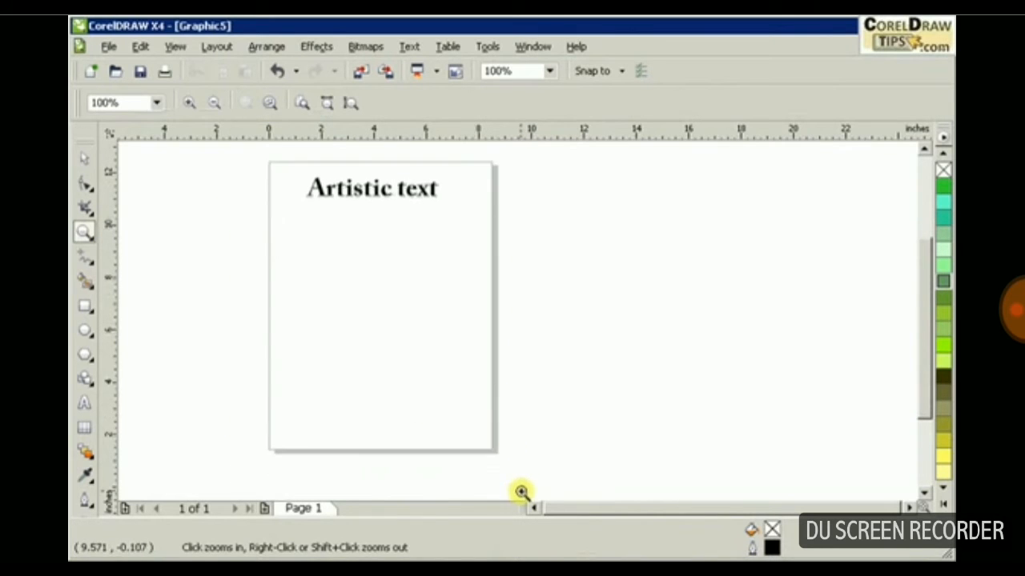
click(84, 159)
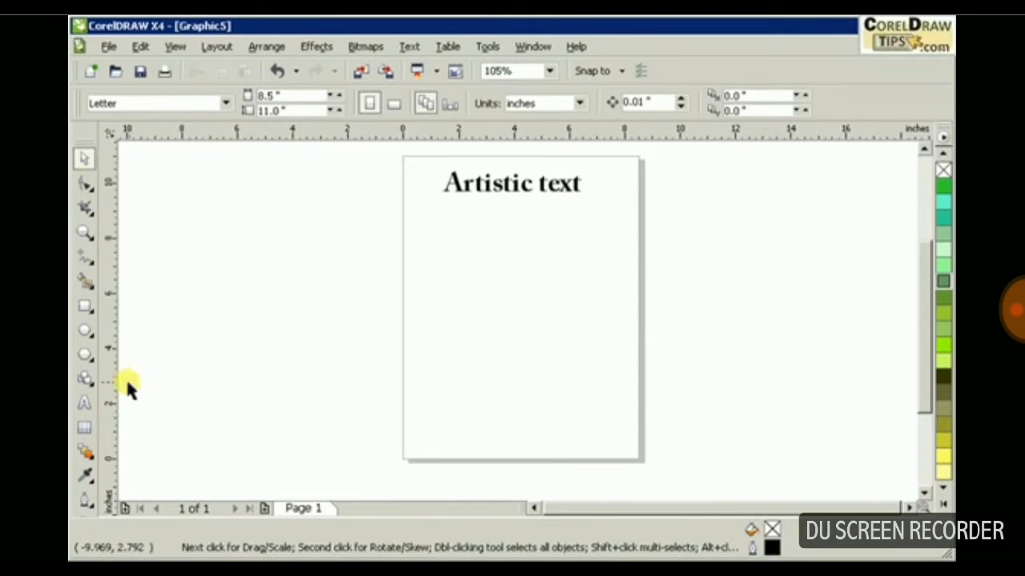
click(84, 405)
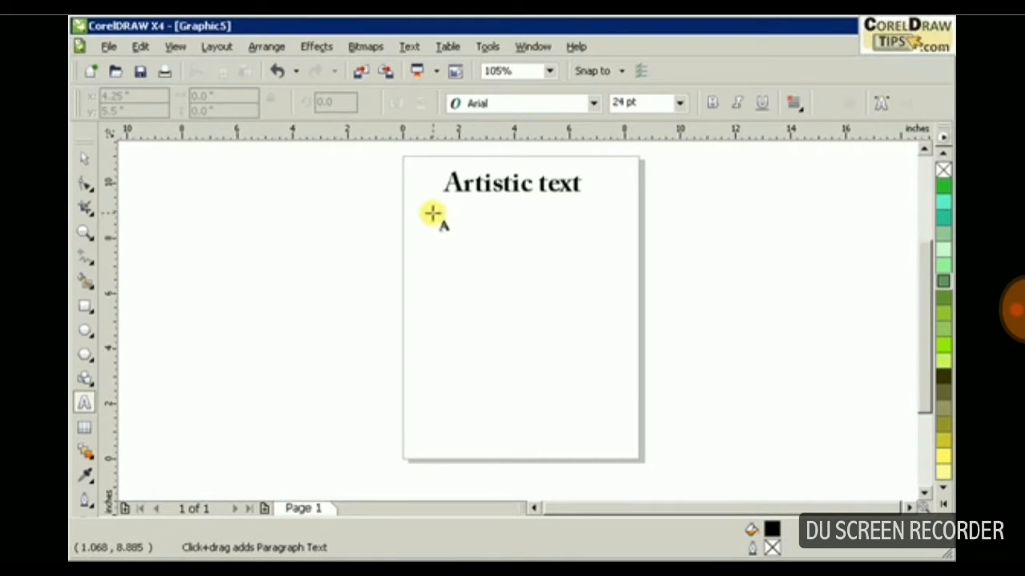
drag(427, 212, 610, 425)
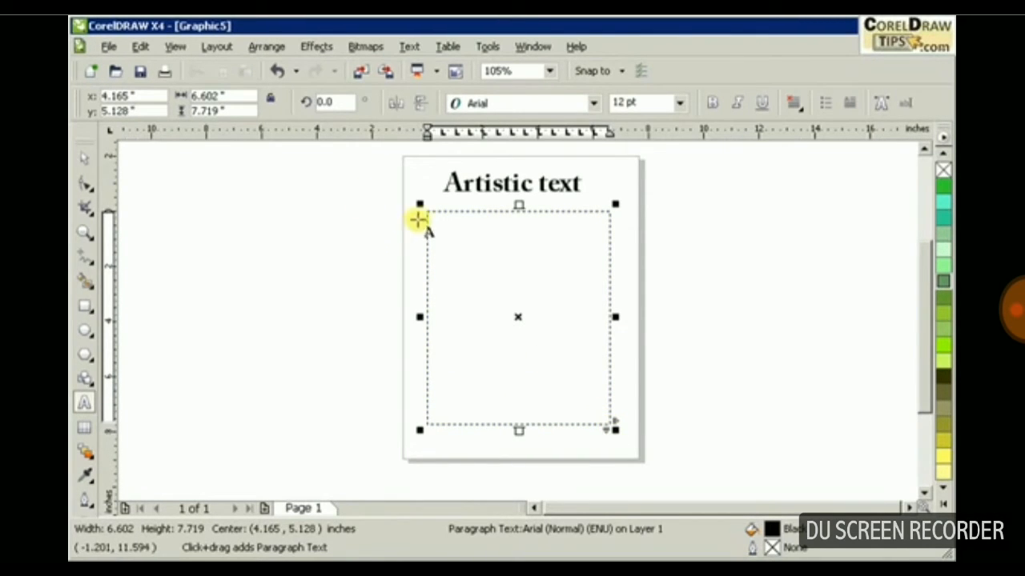
Enter the word "Paragraph" at the start of the text frame and correct its spelling.
scroll(476, 217, up, 1)
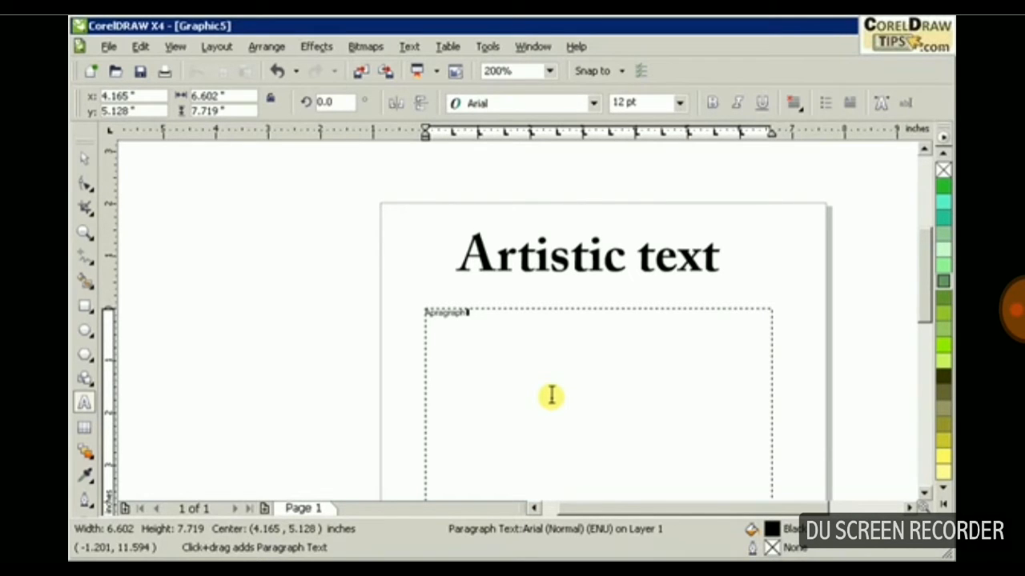
click(430, 316)
key(BackSpace)
click(458, 310)
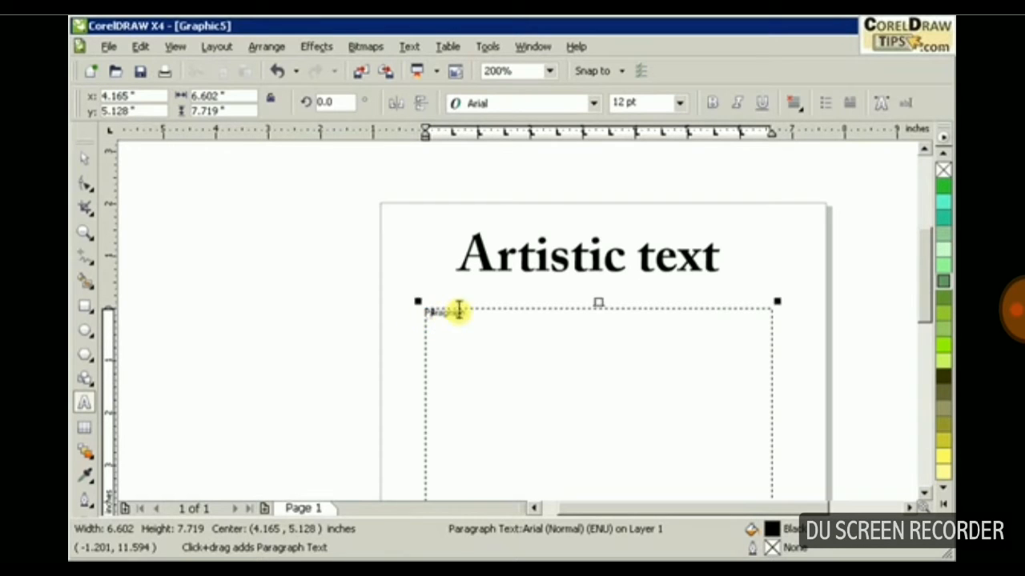
Replace the word in the frame with several pasted copies of the sentence about CorelDrawtips.com offering FREE video tutorials.
click(424, 314)
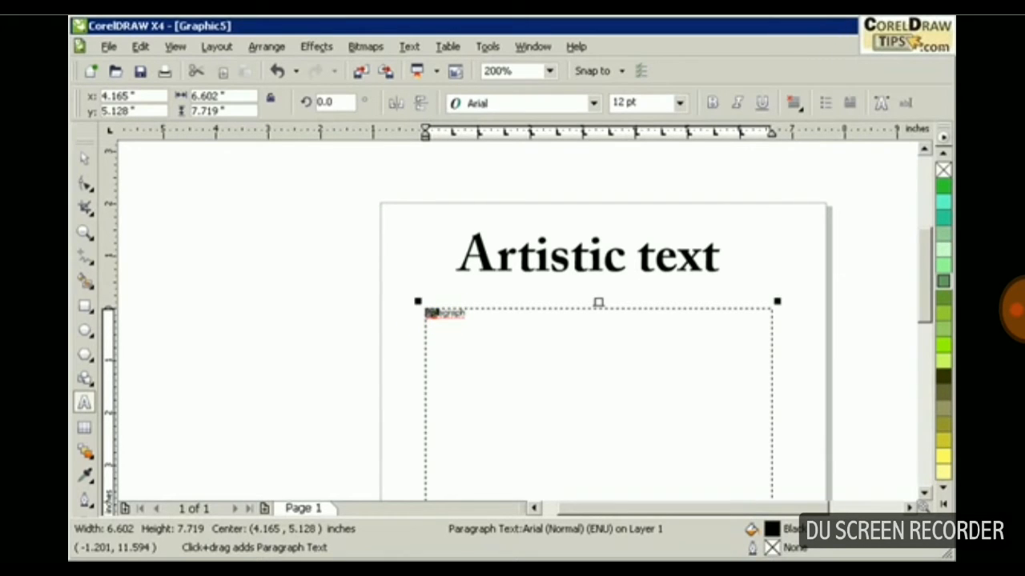
text(CorelDrawtips.com is a website that offers FREE video tutorials that will help you learn and master the techniques in making graphics with CorelDraw.)
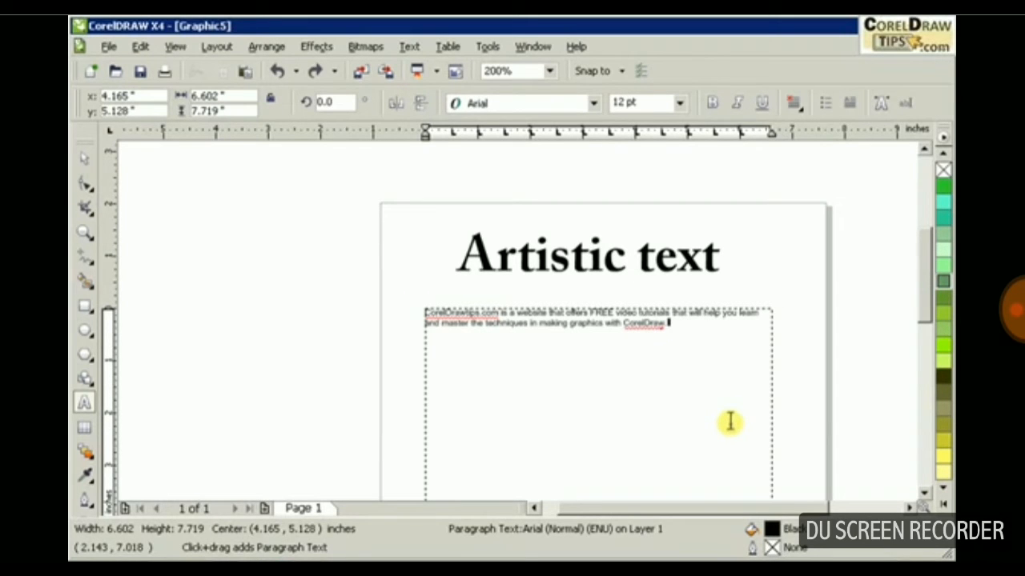
key(ctrl+v)
key(ctrl+v)
key(ctrl+v)
key(ctrl+v)
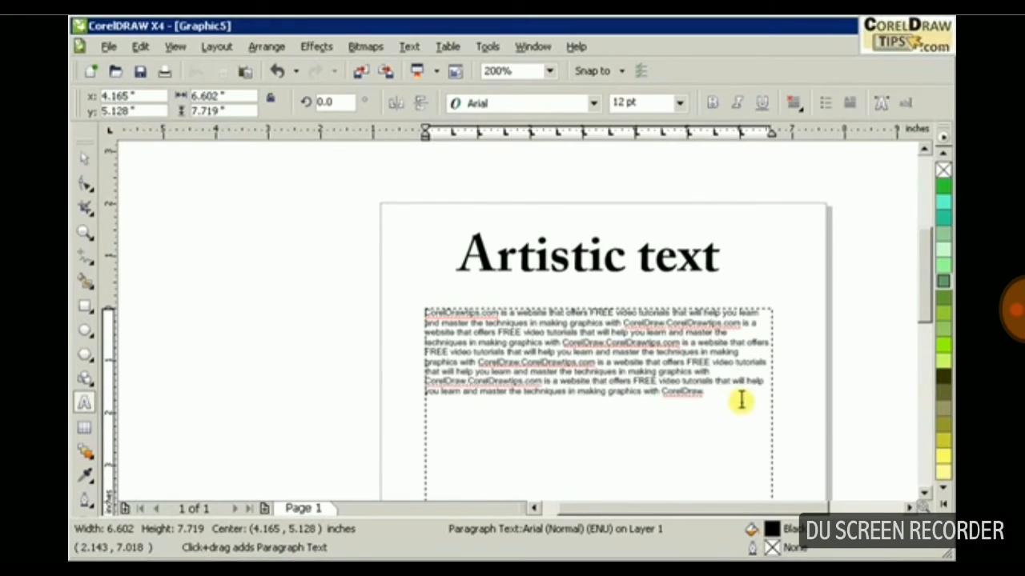
text(CorelDrawtips.com is a website that offers FREE video tutorials that will help you learn and master the techniques in making graphics with CorelDraw.)
text(CorelDrawtips.com is a website that offers FREE video tutorials that will help you learn and master the techniques in making graphics with CorelDraw.)
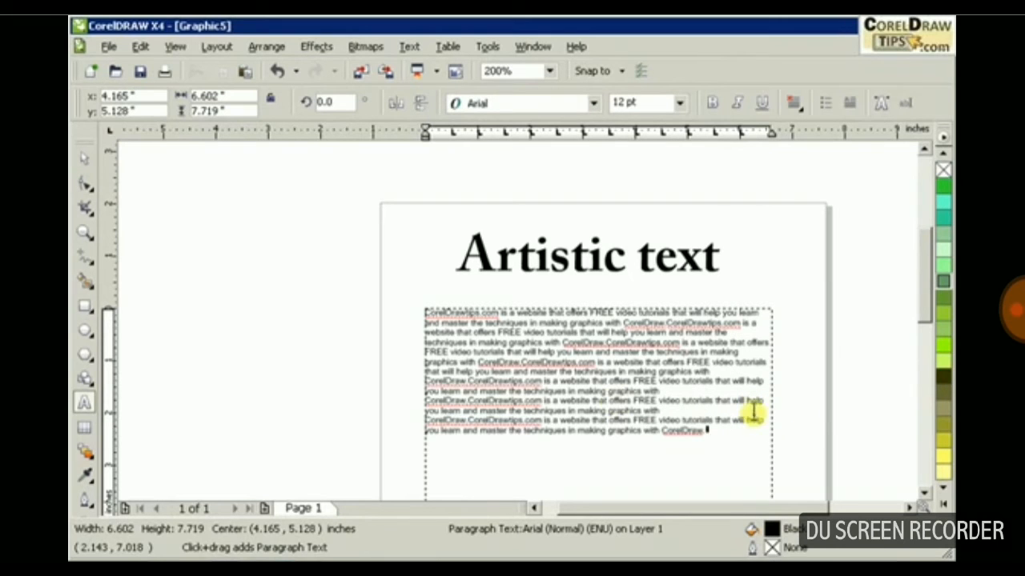
Stretch the paragraph text frame far beyond the page's right edge, to about 16.5 inches wide.
drag(773, 412, 817, 409)
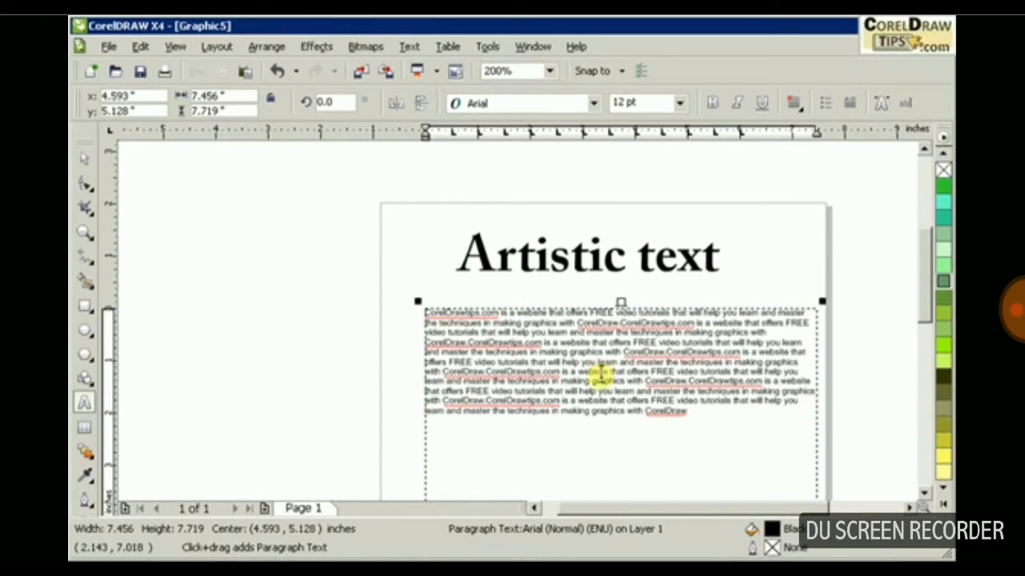
scroll(588, 362, down, 1)
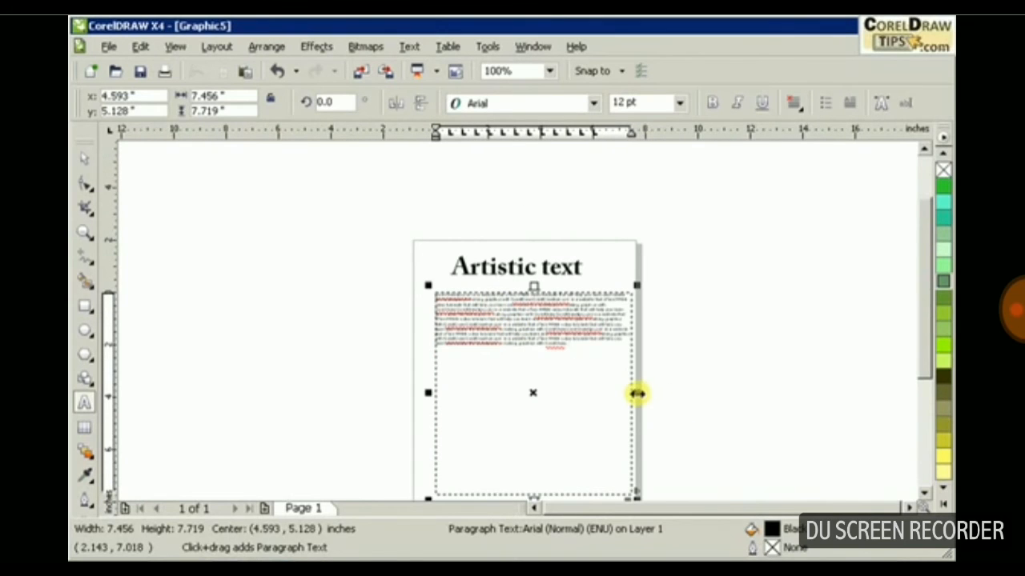
drag(635, 393, 871, 395)
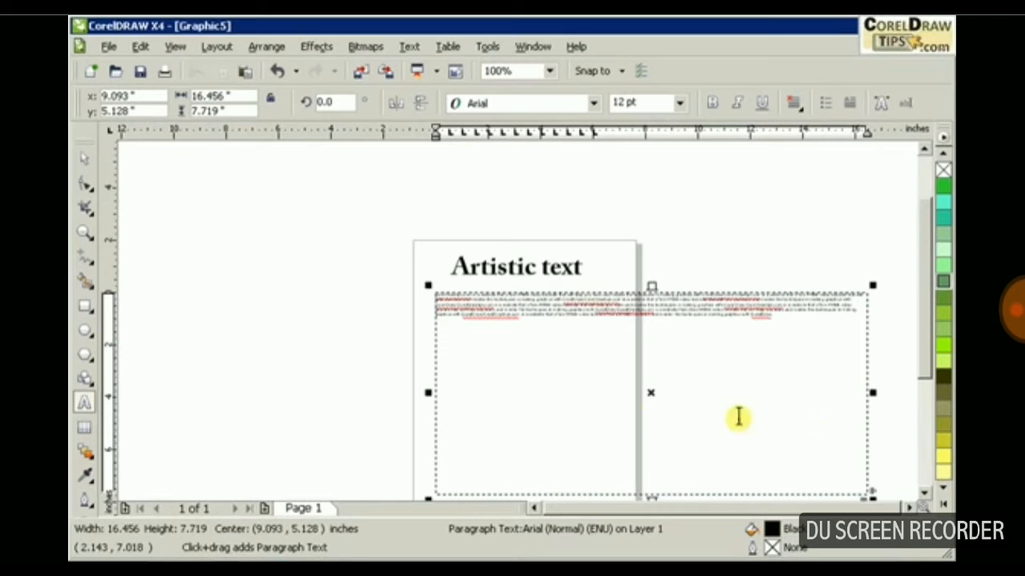
Resize the paragraph text frame to about 7.1 by 7.0 inches so it fits within the page.
drag(648, 494, 649, 480)
drag(873, 382, 677, 365)
scroll(545, 357, up, 1)
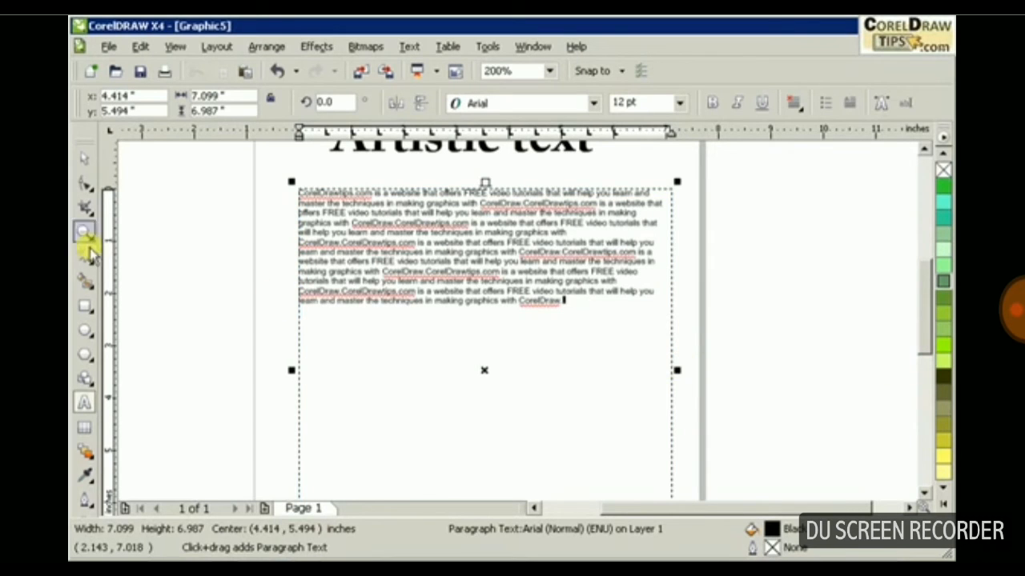
Set the size of the whole paragraph text to 16 pt.
click(84, 162)
click(419, 229)
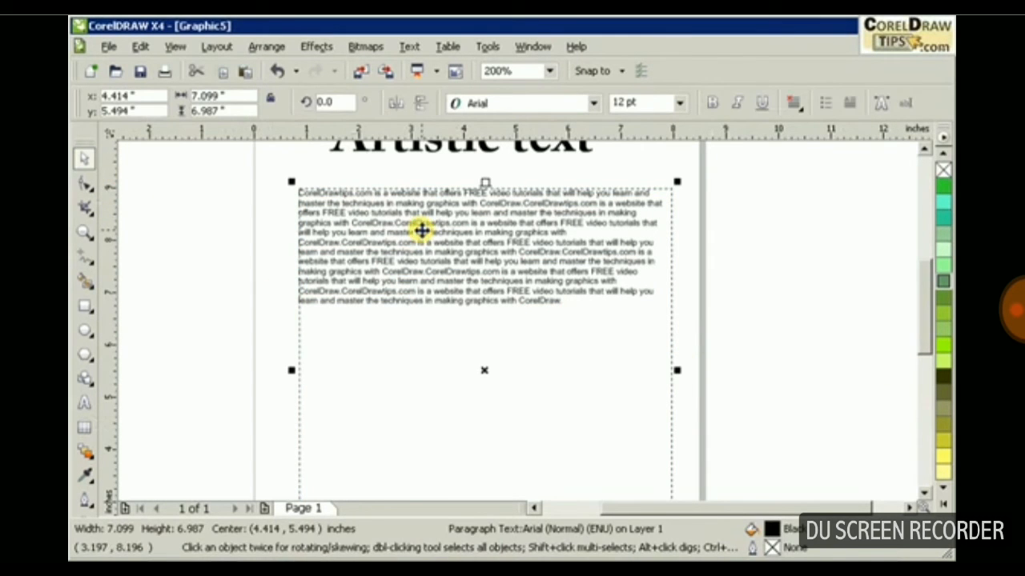
click(686, 302)
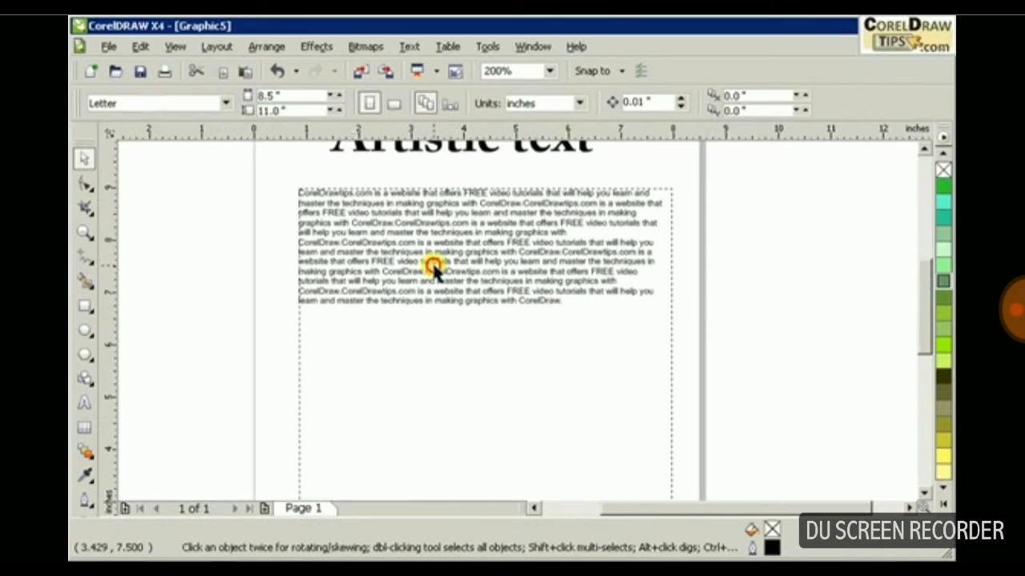
click(346, 270)
click(222, 270)
click(347, 222)
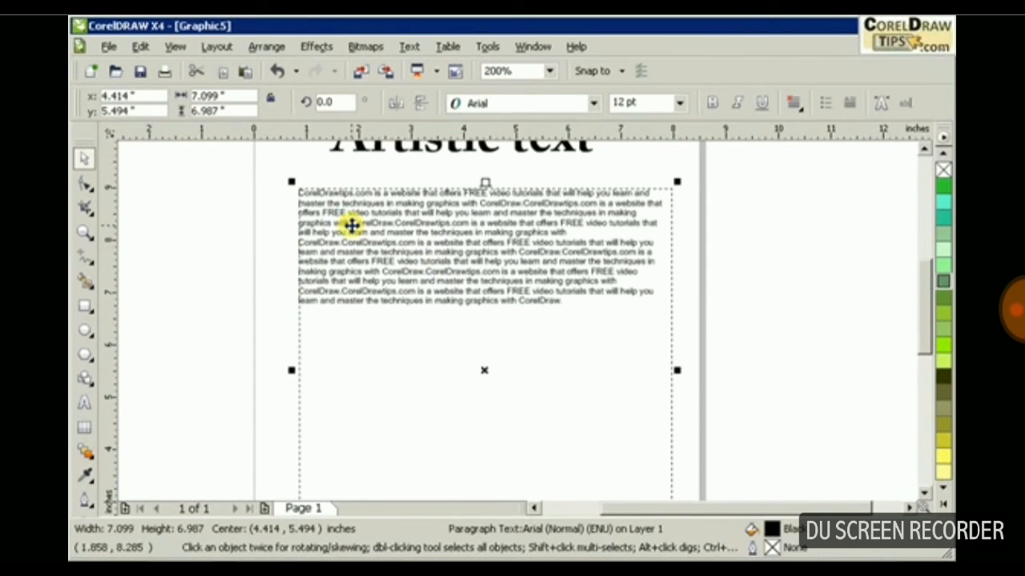
click(680, 104)
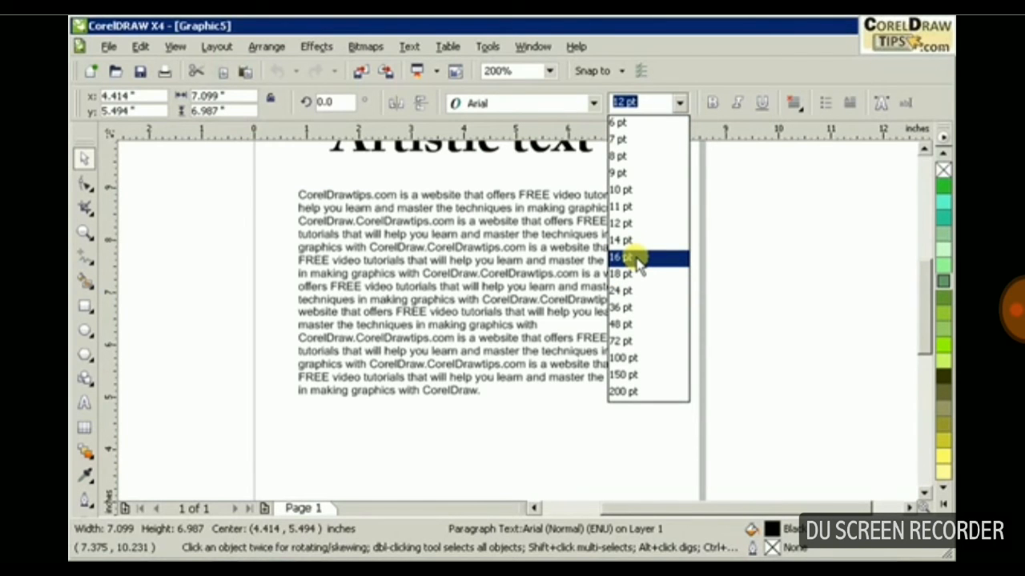
click(637, 257)
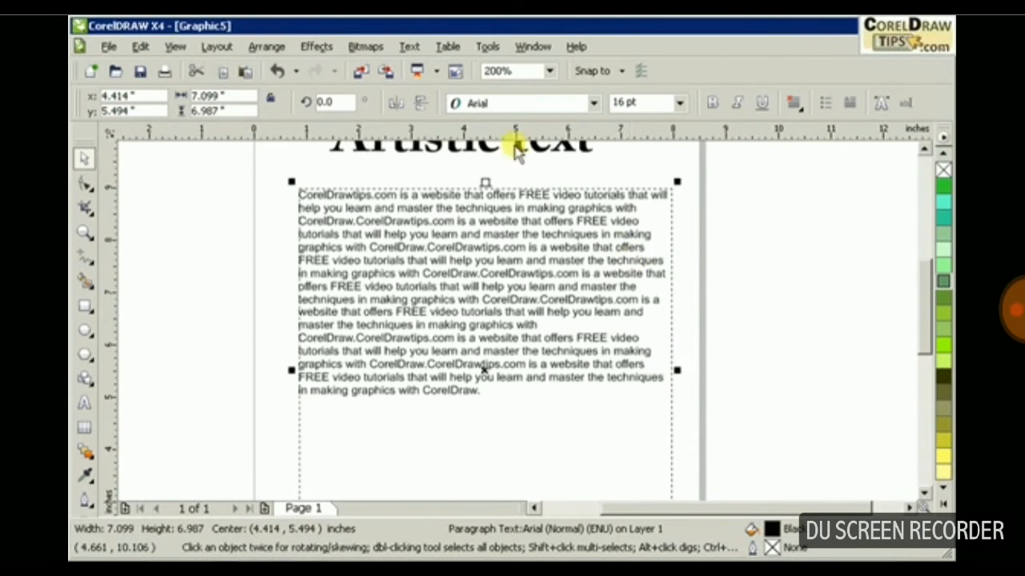
Try the Impact font on the paragraph text and restore Arial.
click(481, 102)
click(494, 163)
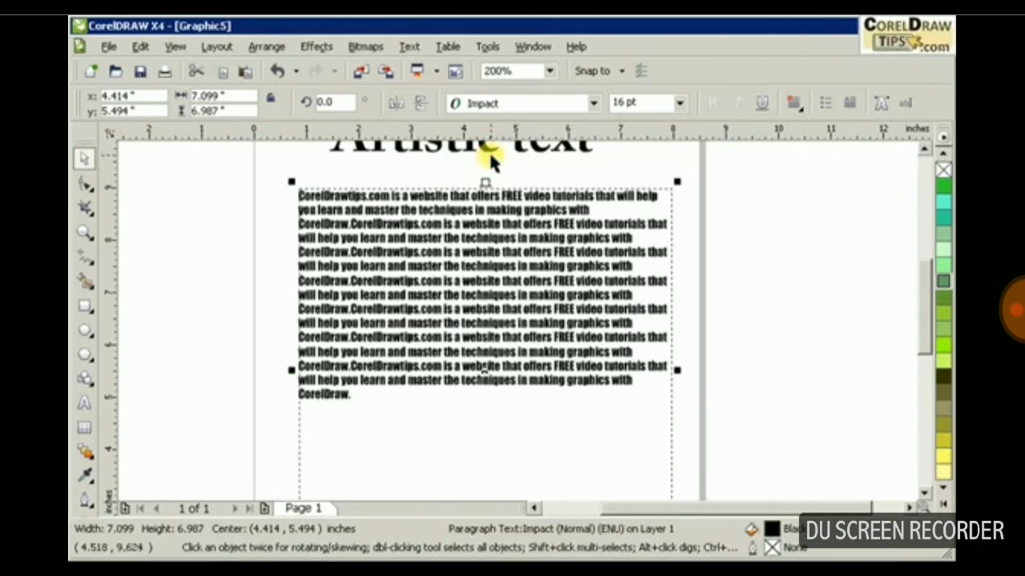
click(517, 105)
click(514, 141)
click(781, 282)
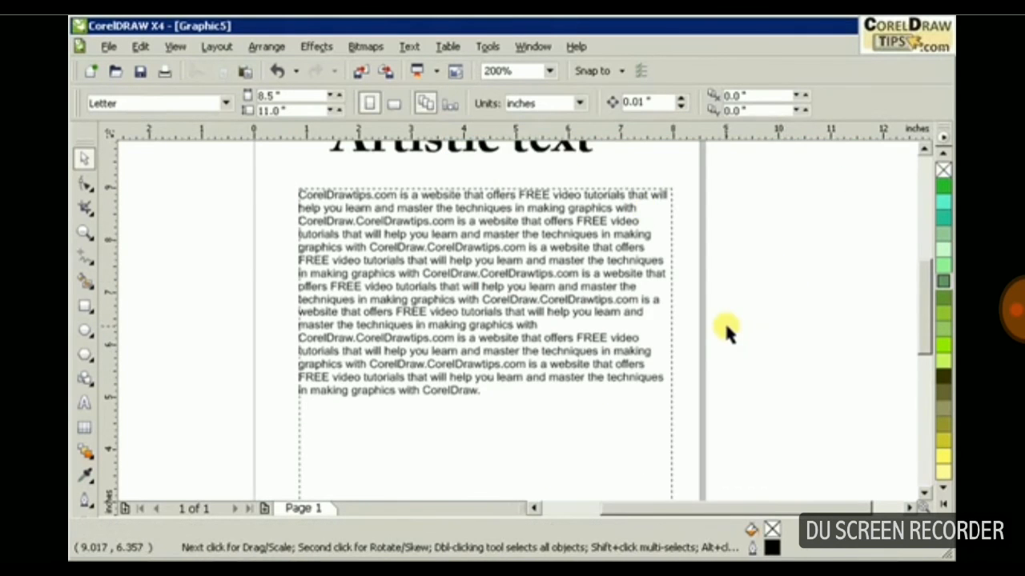
Shift the artistic text slightly toward the page's left edge and scale it up to nearly the paragraph frame's width.
scroll(723, 321, down, 1)
scroll(515, 309, up, 1)
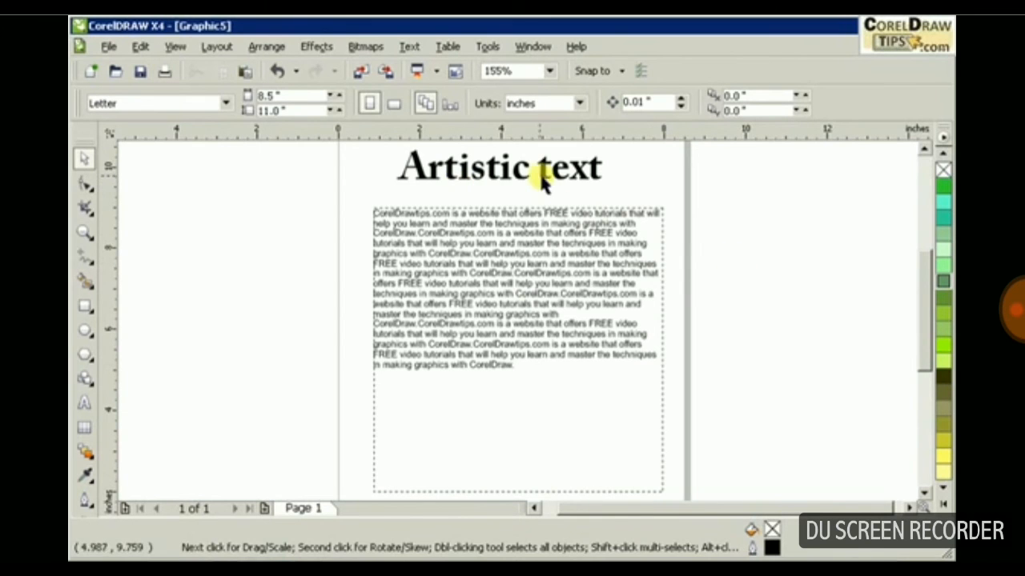
drag(520, 173, 499, 167)
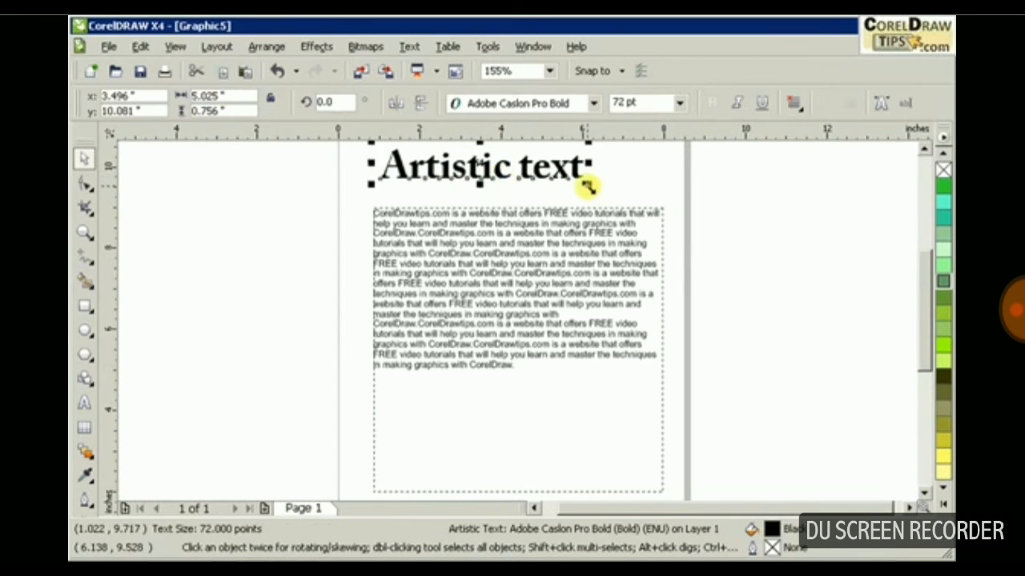
drag(592, 186, 647, 195)
click(772, 214)
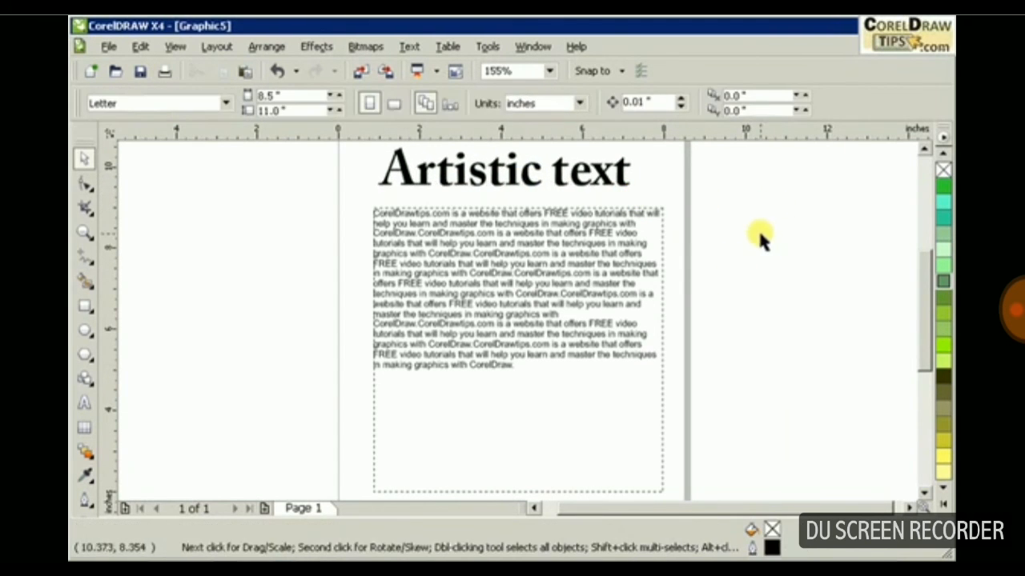
Widen the paragraph text frame slightly toward the page's right edge, to about 7.3 inches.
click(650, 293)
drag(670, 348, 679, 348)
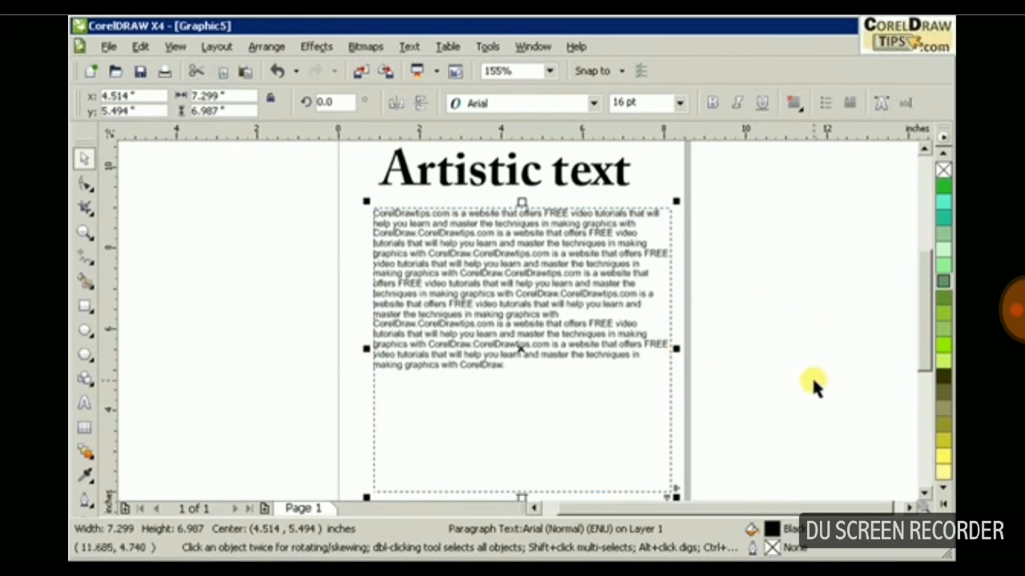
click(739, 306)
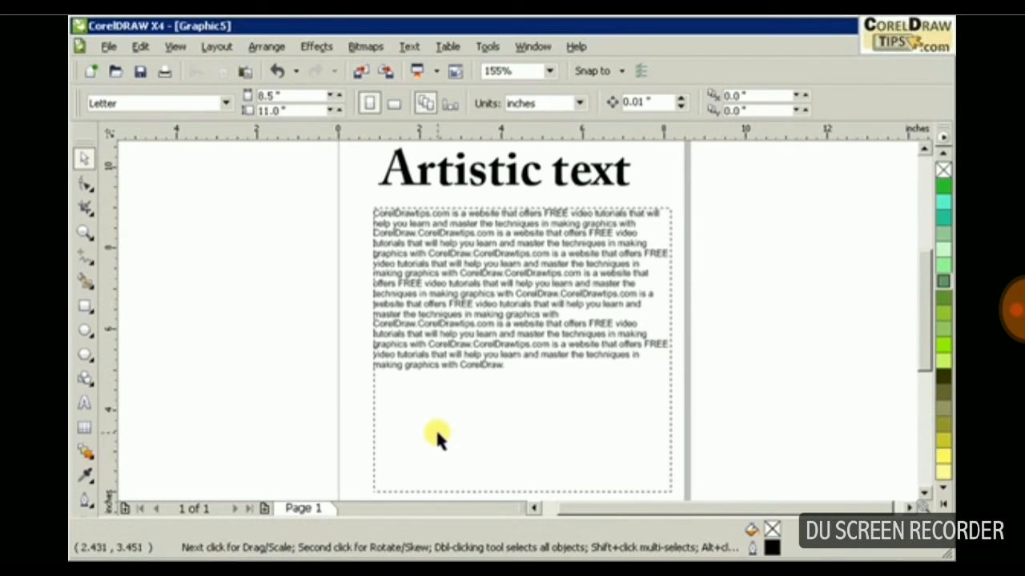